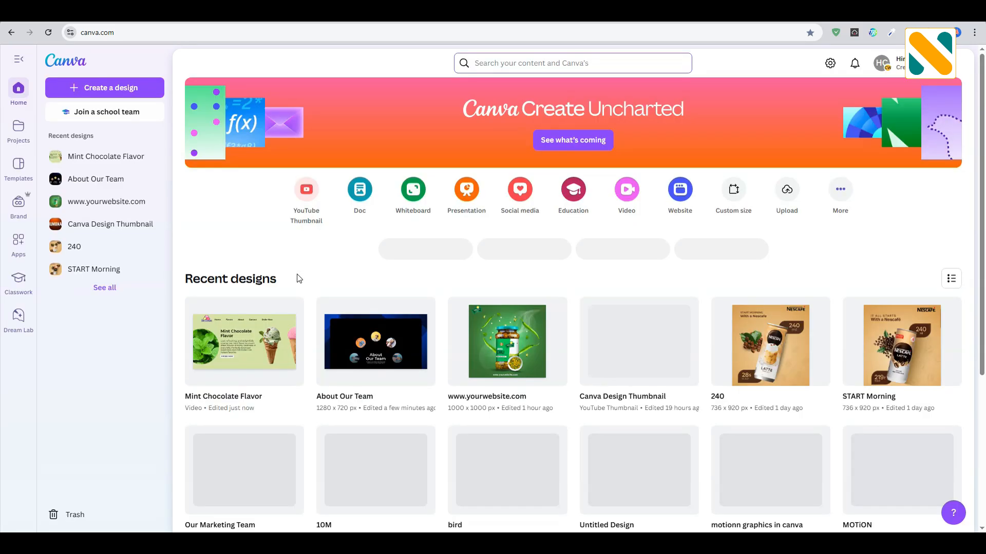
Create a landscape video design and give its page a solid mid-grey background
click(625, 191)
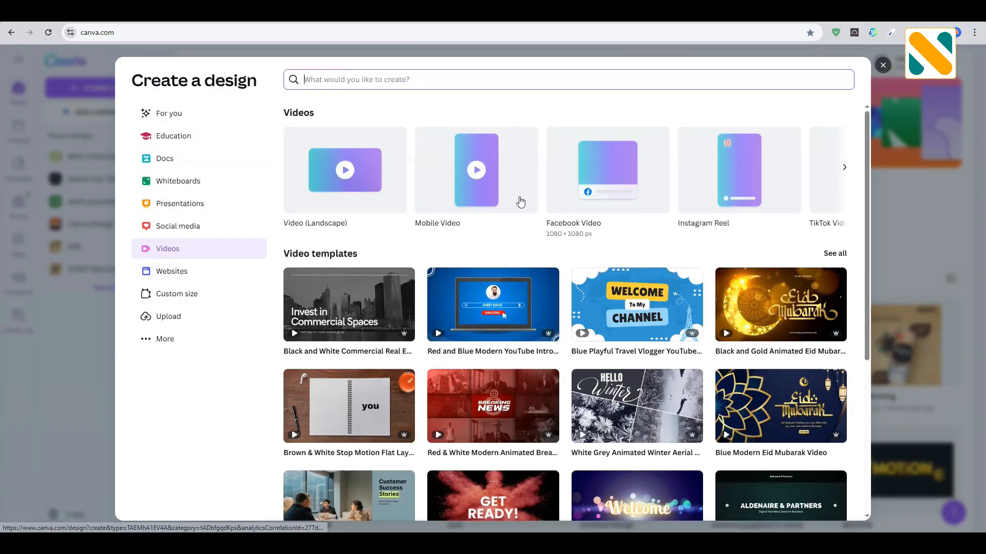
click(347, 180)
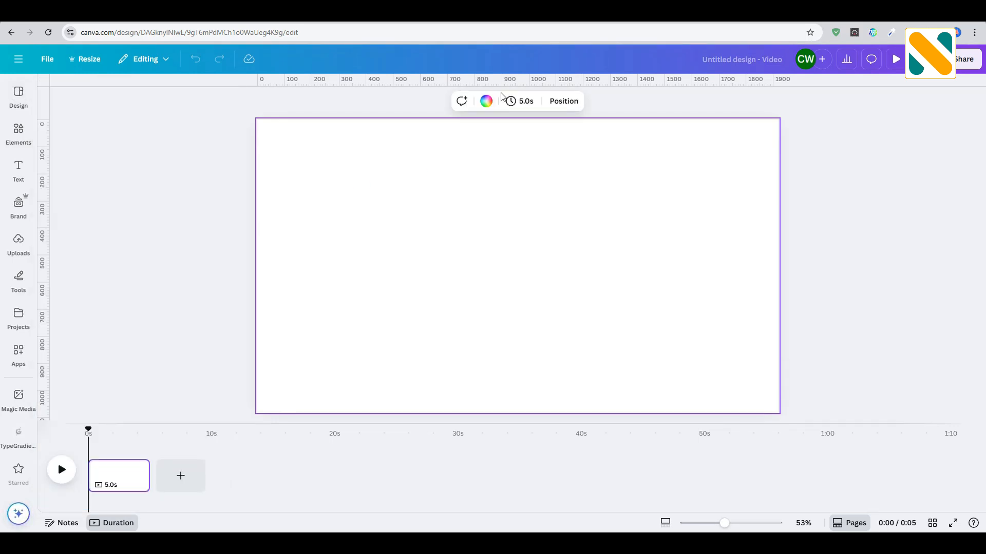
click(485, 101)
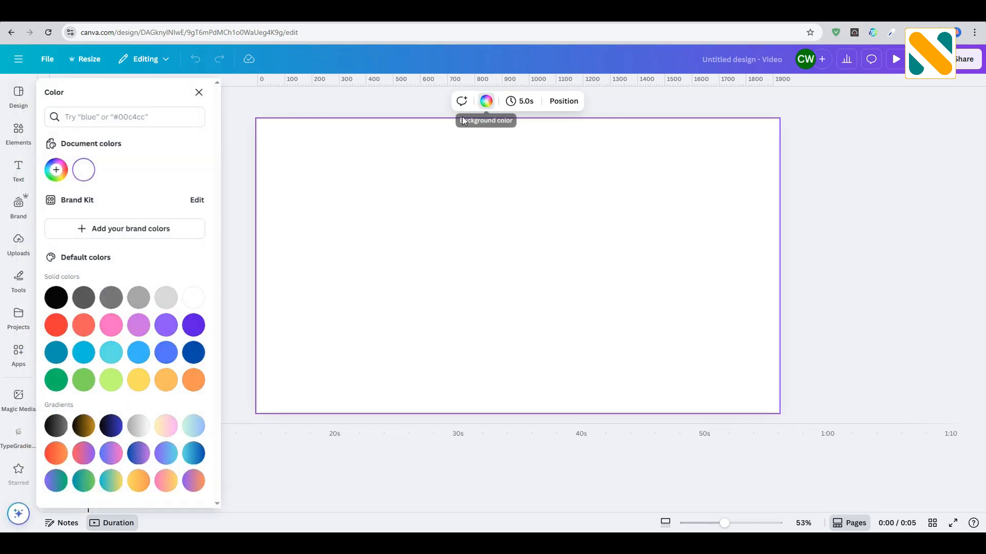
click(146, 305)
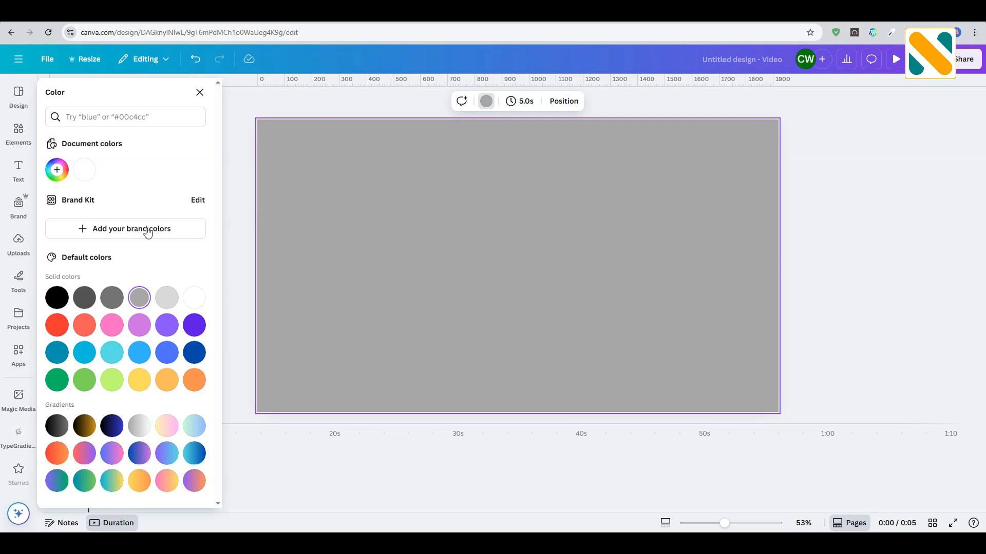
Search the elements library for "orange juice" and show only photos
click(20, 143)
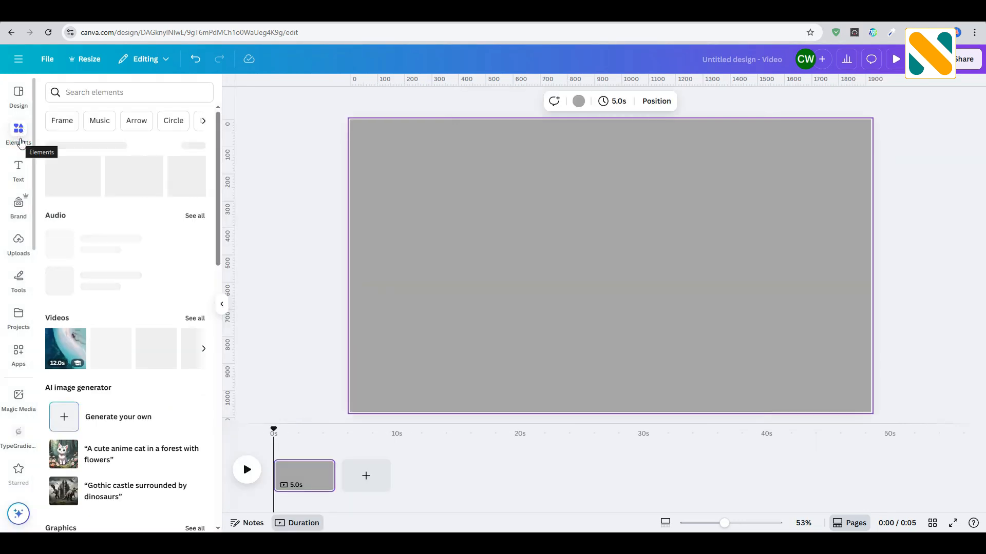
click(99, 96)
text(le)
key(BackSpace)
key(BackSpace)
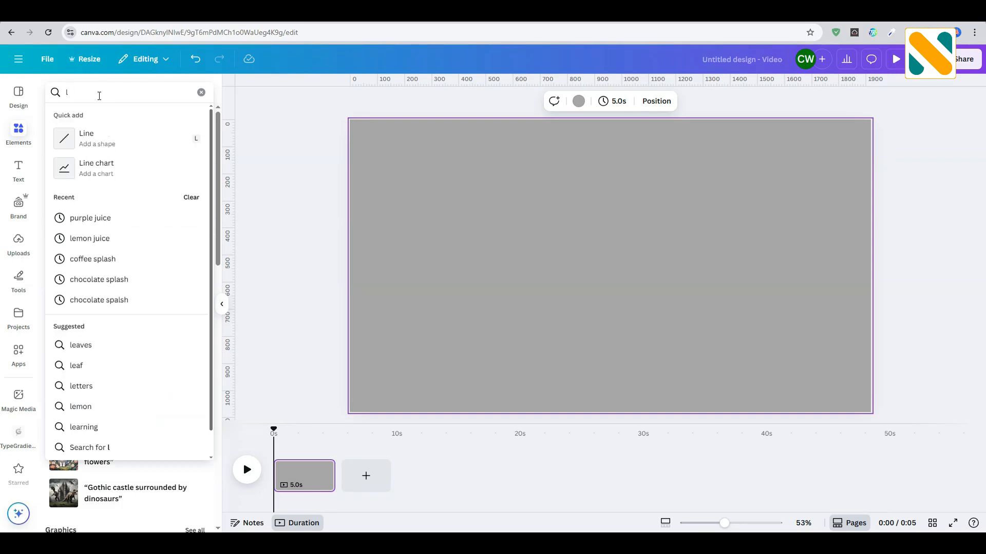
text(orange juice)
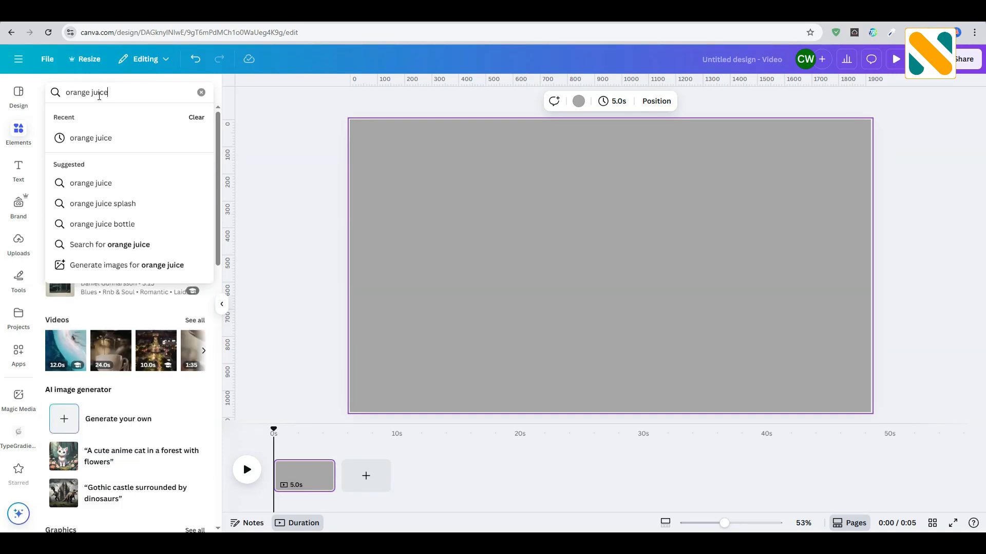
key(Return)
click(119, 117)
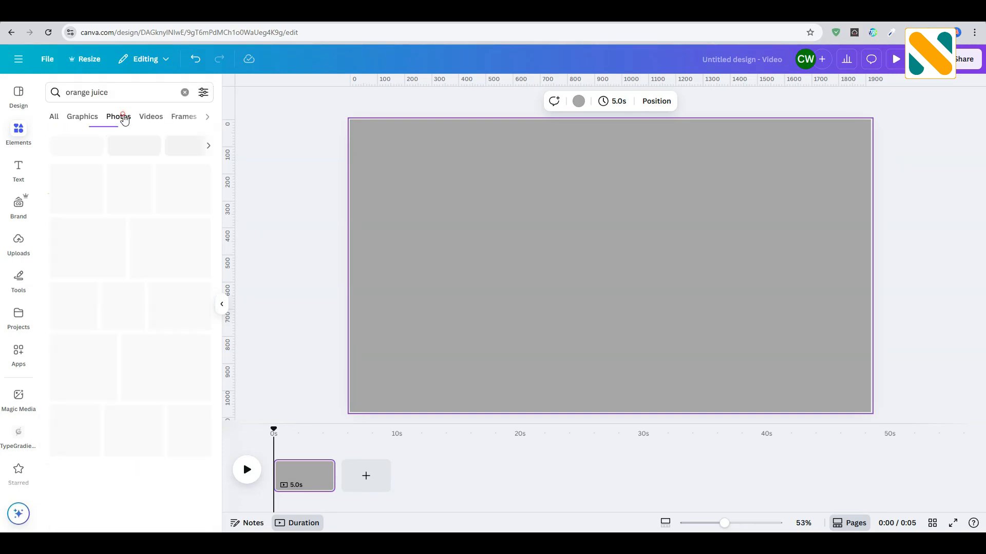
Insert the cut-out photo of an orange juice glass with an orange slice, scale it down and place it on the page's left side
click(137, 173)
click(559, 290)
click(133, 185)
drag(602, 275, 495, 275)
drag(568, 384, 496, 298)
drag(478, 234, 428, 281)
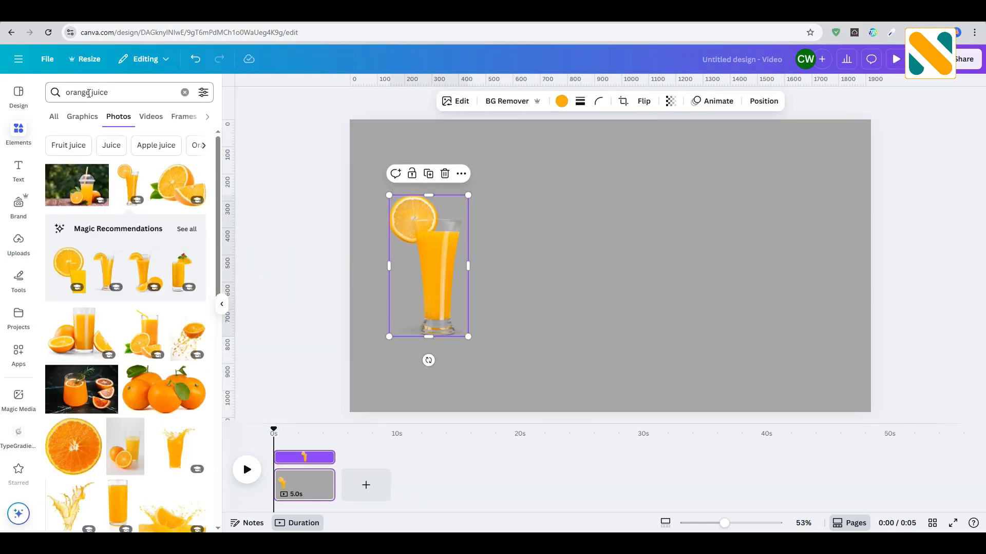
Search for "purple juice", insert the photo of the purple drink with a black straw and remove its background
drag(88, 92, 44, 98)
text(purple)
key(Return)
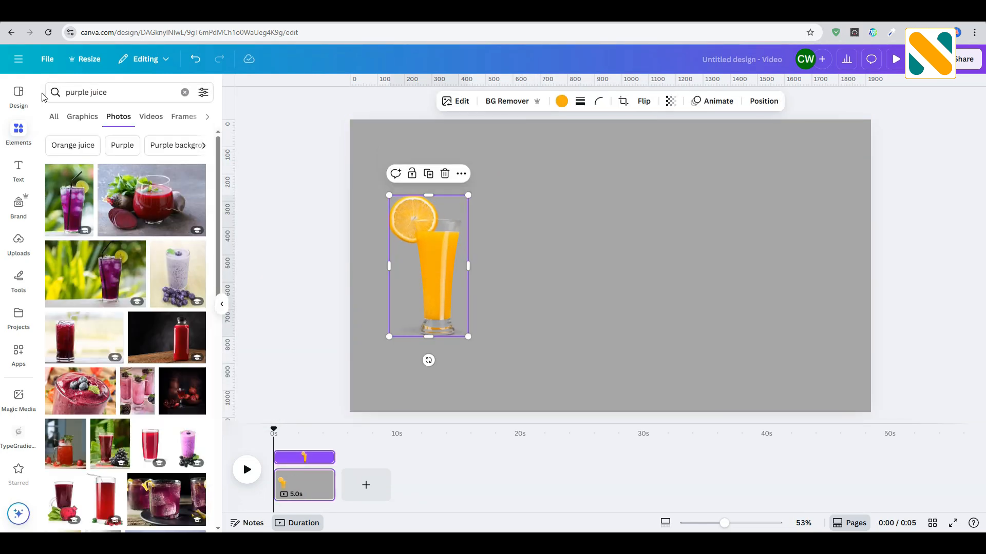
click(66, 202)
click(478, 100)
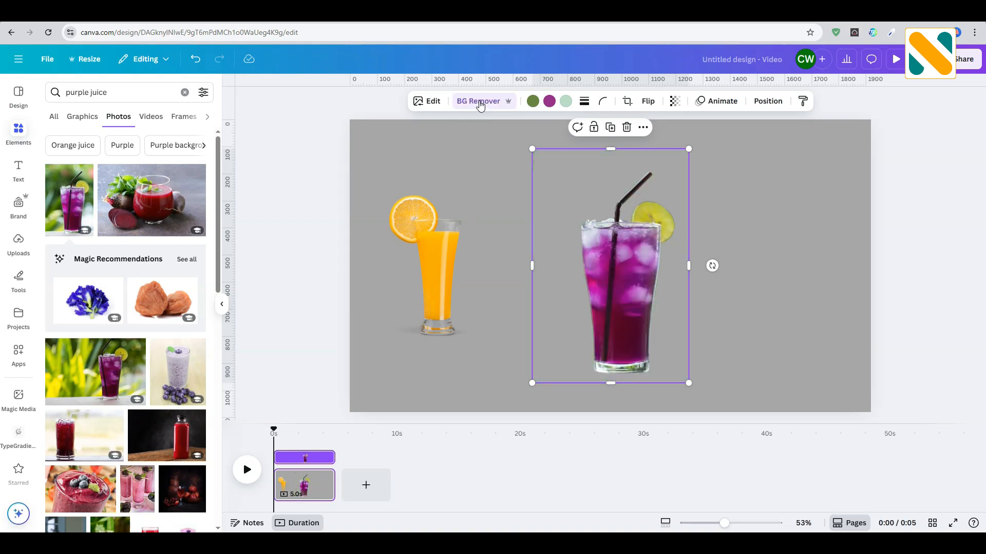
Crop the purple drink photo, scale it to the orange juice's height and place it just right of that glass
drag(643, 154, 649, 168)
drag(651, 383, 651, 376)
drag(638, 308, 608, 339)
drag(660, 407, 605, 337)
drag(573, 290, 553, 290)
Search for "lemon juice", insert the photo of the green juice with limes and remove its background
double_click(84, 93)
text(le)
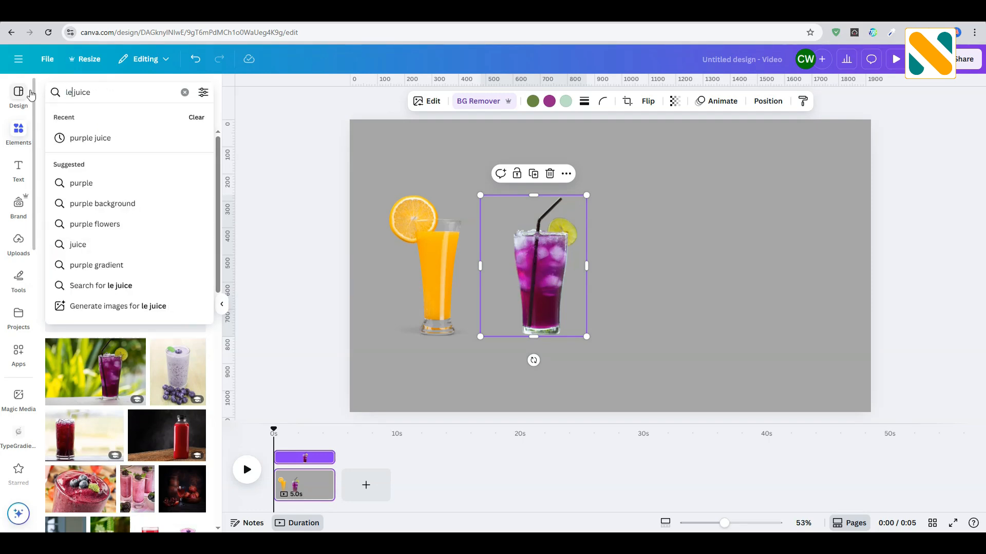
text(mon)
key(Return)
scroll(179, 211, down, 15)
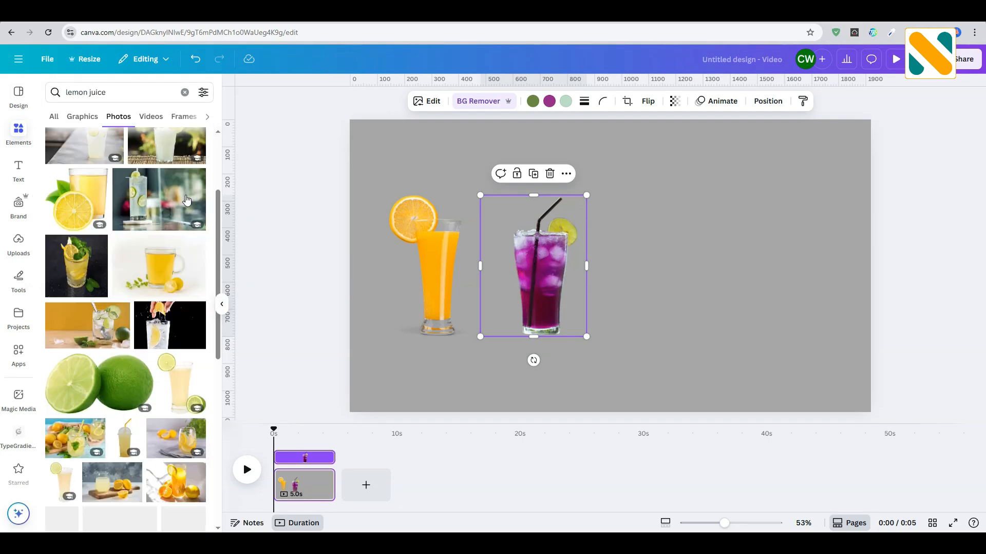
scroll(190, 202, down, 10)
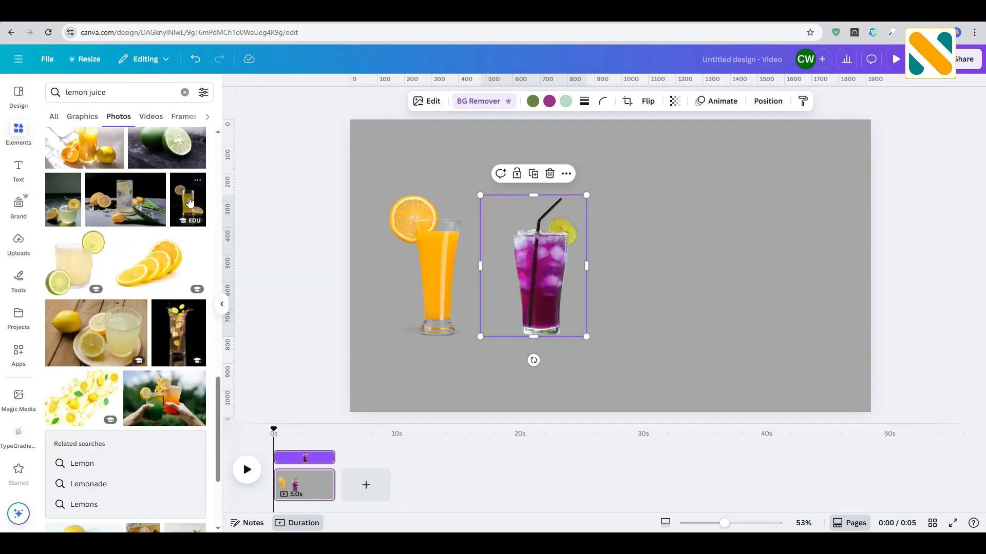
scroll(191, 206, up, 20)
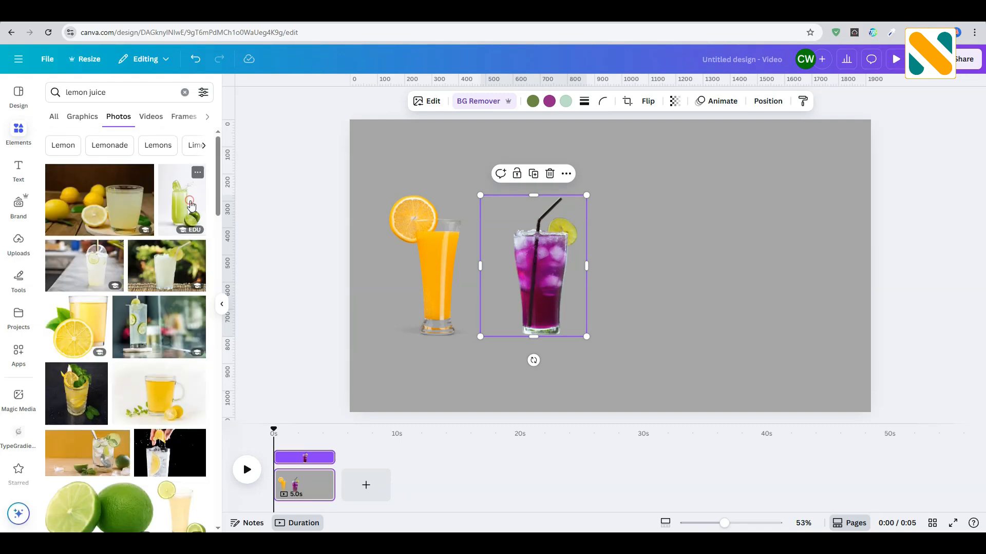
click(191, 205)
click(485, 103)
Crop the green juice photo, scale it to about 353 × 522 and place it right of the purple drink
drag(610, 149, 610, 200)
drag(625, 383, 626, 350)
drag(687, 309, 673, 309)
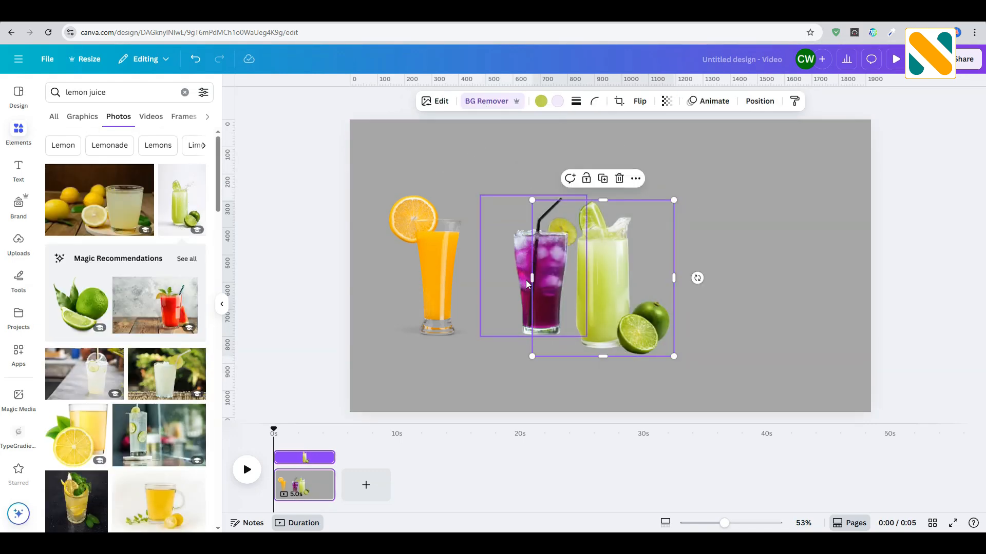
drag(529, 273, 562, 273)
drag(607, 283, 673, 277)
drag(738, 351, 728, 336)
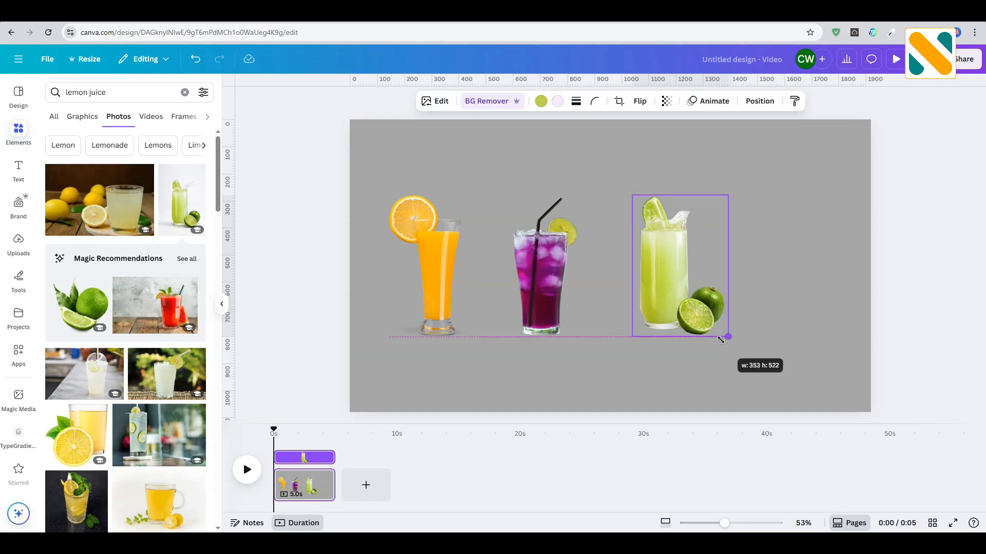
drag(691, 267, 734, 268)
Search for "red juice", insert the photo of the red drink with mint and a white straw, and remove its background
double_click(85, 93)
text(red)
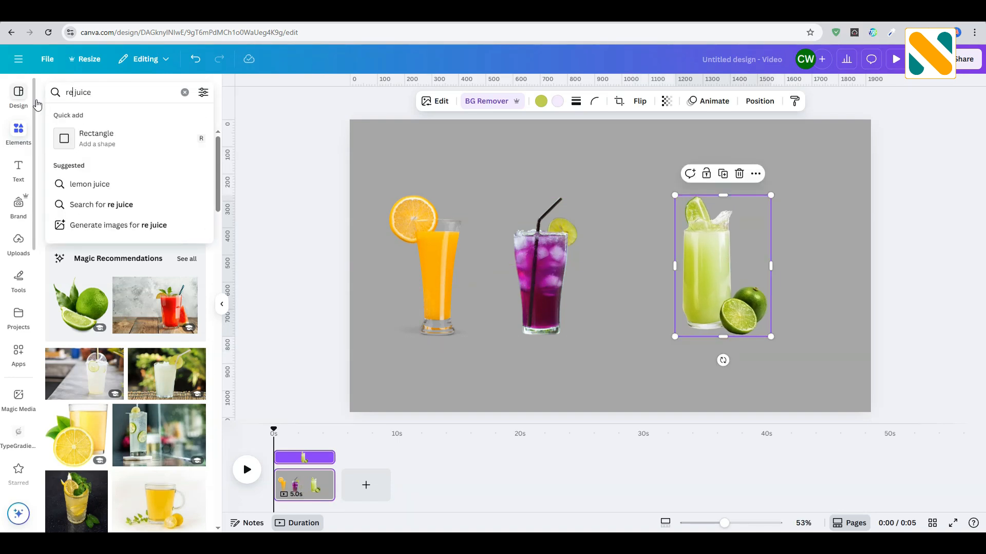
key(Return)
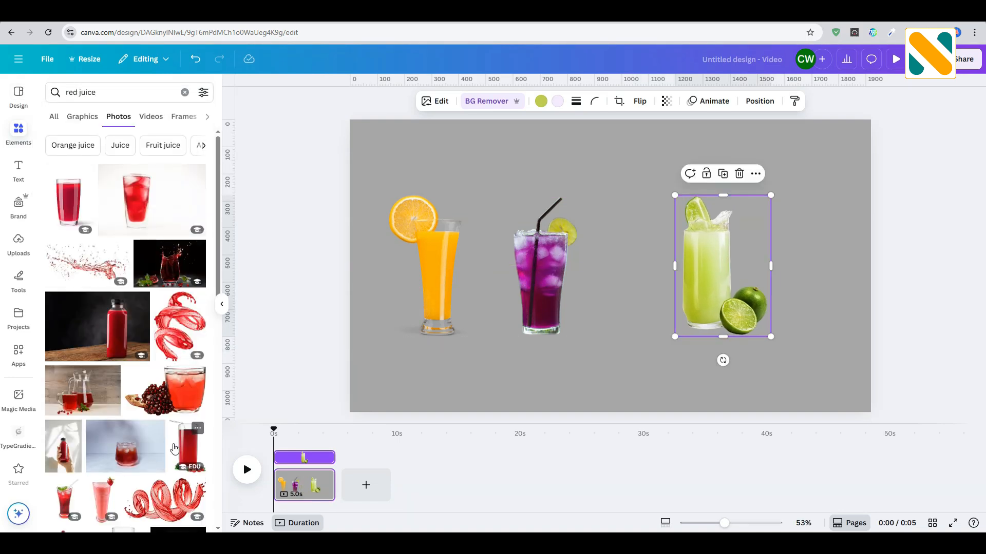
click(62, 504)
click(486, 102)
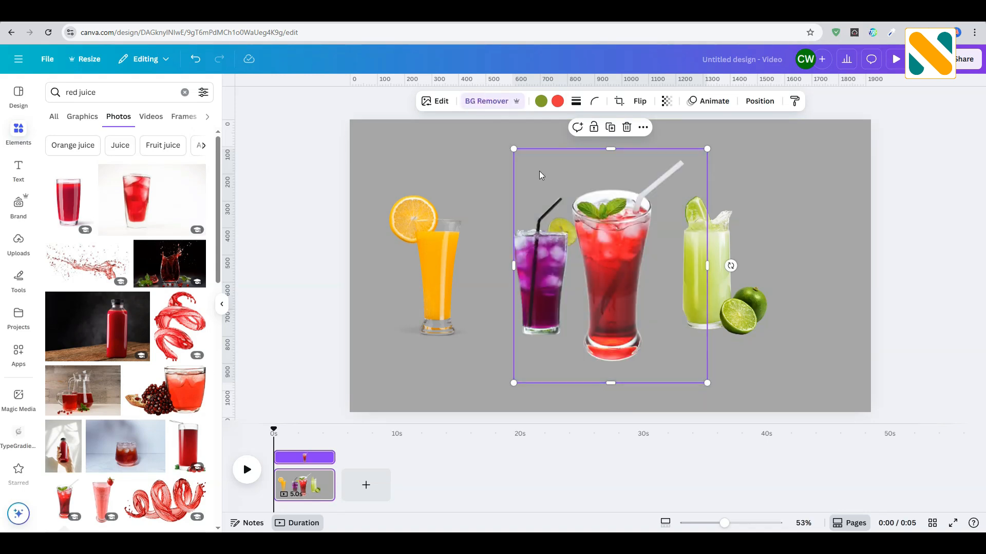
Crop the red drink photo tightly, scale it to match the other glasses and place it at the far right of the row
drag(611, 383, 610, 365)
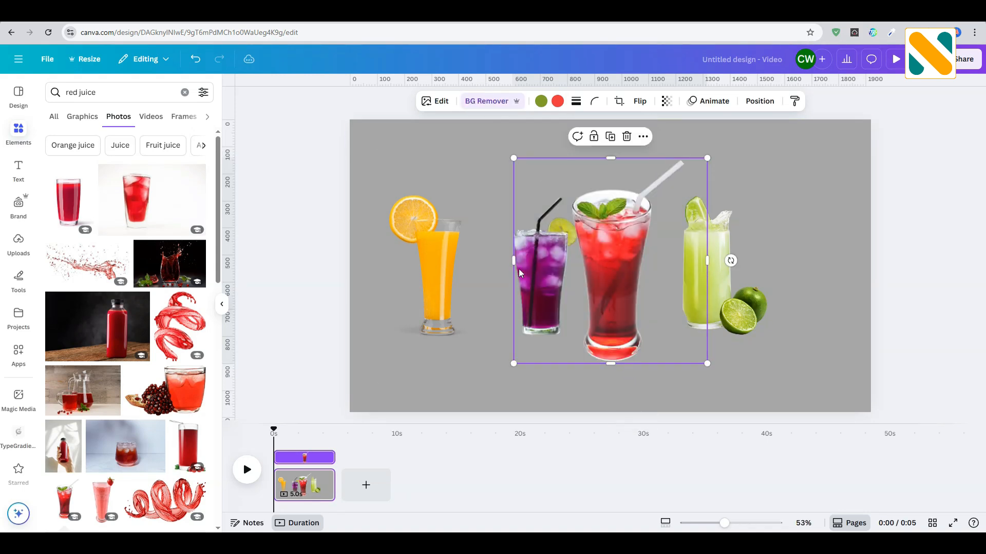
drag(513, 270, 569, 267)
drag(706, 260, 687, 252)
drag(613, 276, 821, 313)
drag(887, 400, 855, 337)
Clear the page's centre by moving the orange and purple drinks to the left edge and the green and red drinks to the right edge
click(581, 295)
drag(581, 294, 543, 292)
drag(447, 270, 419, 270)
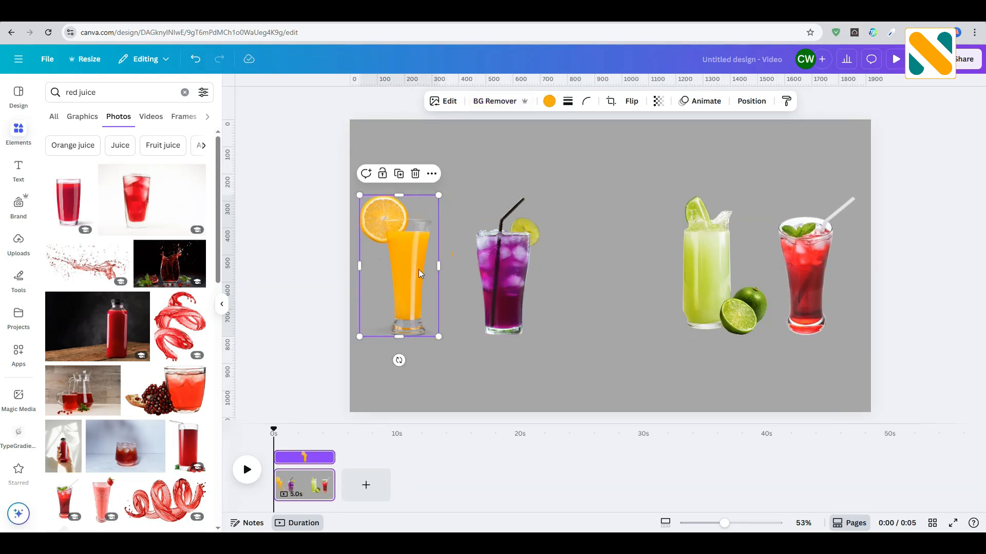
drag(814, 269, 834, 270)
drag(712, 271, 773, 271)
drag(516, 269, 441, 269)
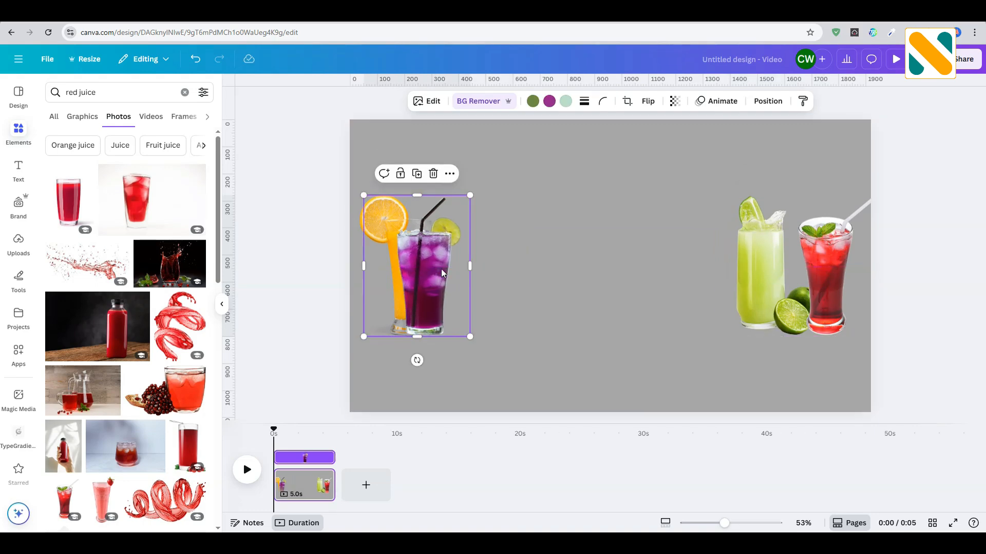
Clear the element search and add a circle shape at the centre of the page
click(184, 93)
scroll(172, 363, down, 10)
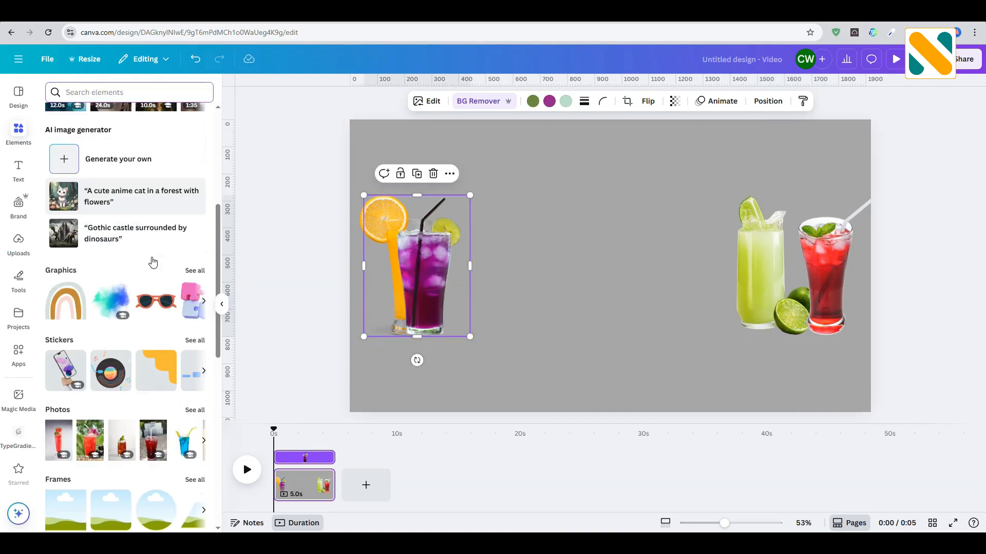
click(180, 446)
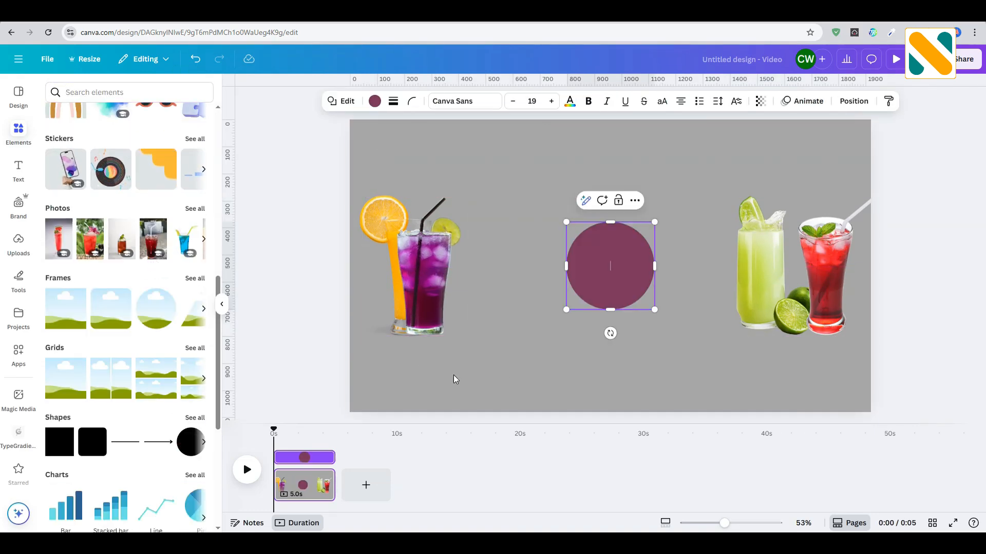
click(655, 363)
click(614, 269)
click(614, 269)
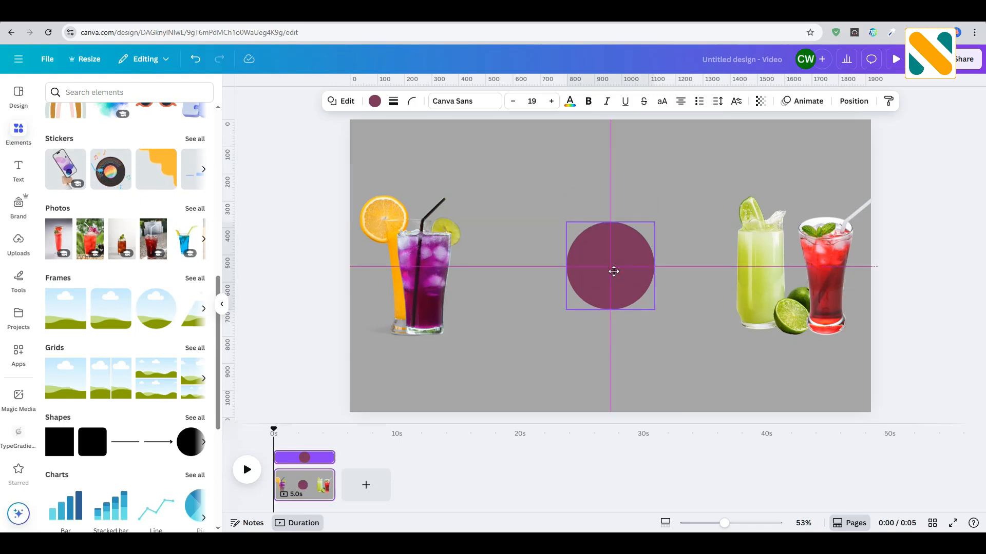
click(673, 356)
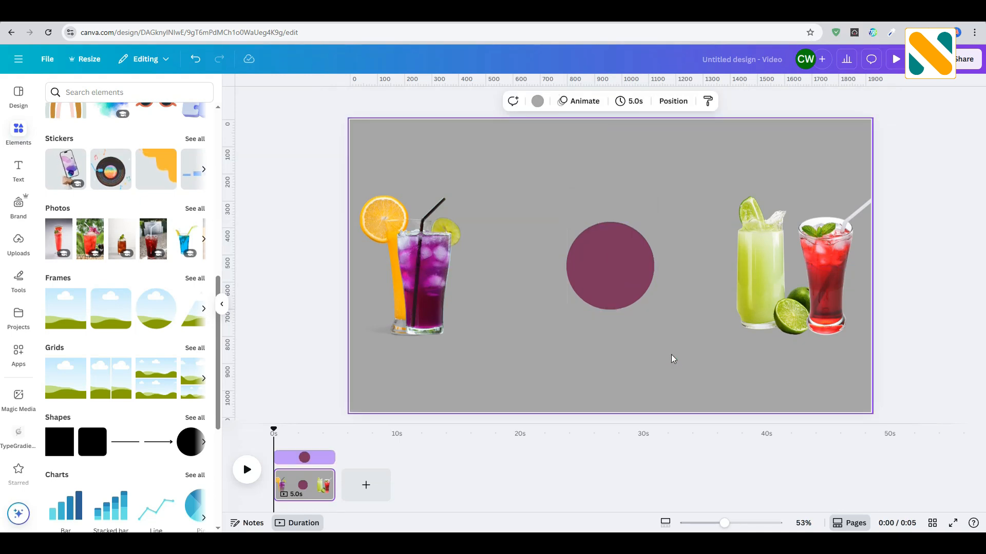
Enlarge the circle and centre it on the page again as a placement guide
click(633, 302)
drag(654, 310, 679, 334)
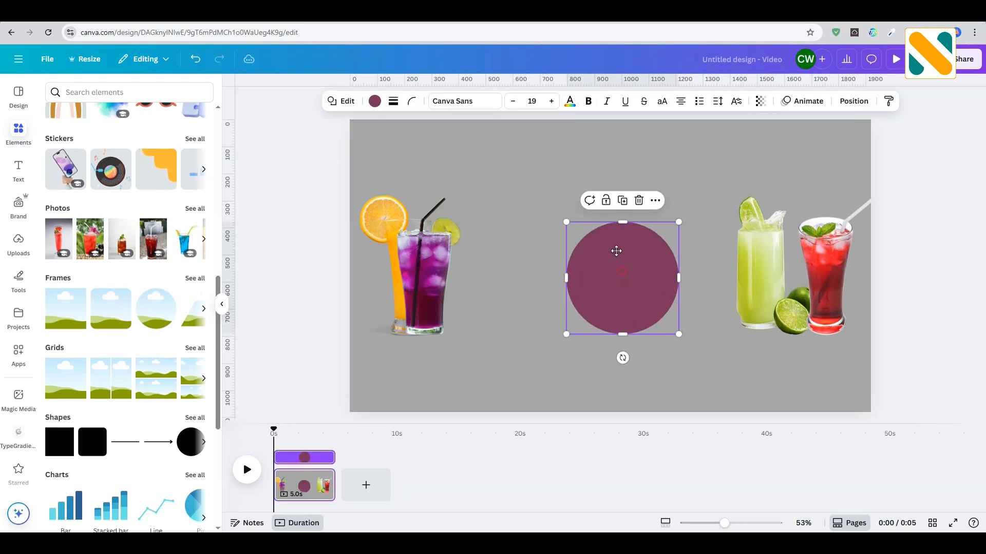
drag(616, 251, 611, 265)
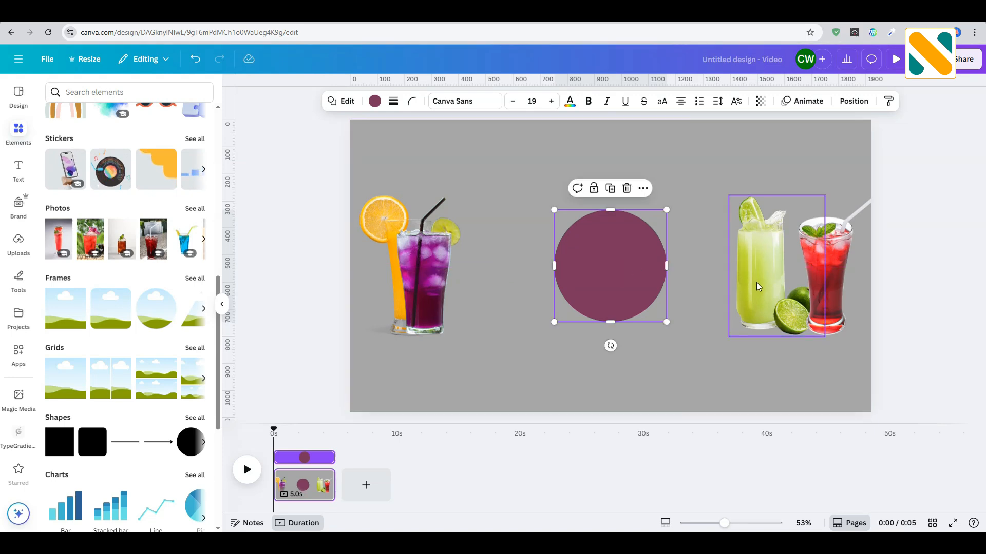
Stand the green juice on top of the circle, and rotate the red drink 90° with its base against the circle's right side
click(755, 283)
drag(758, 295, 605, 170)
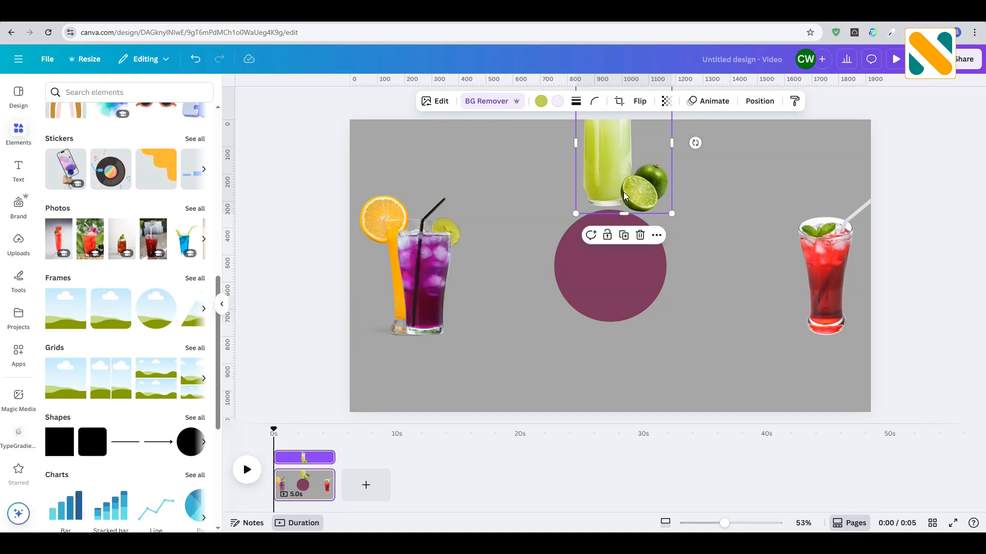
click(815, 272)
drag(827, 284, 769, 324)
drag(845, 307, 777, 363)
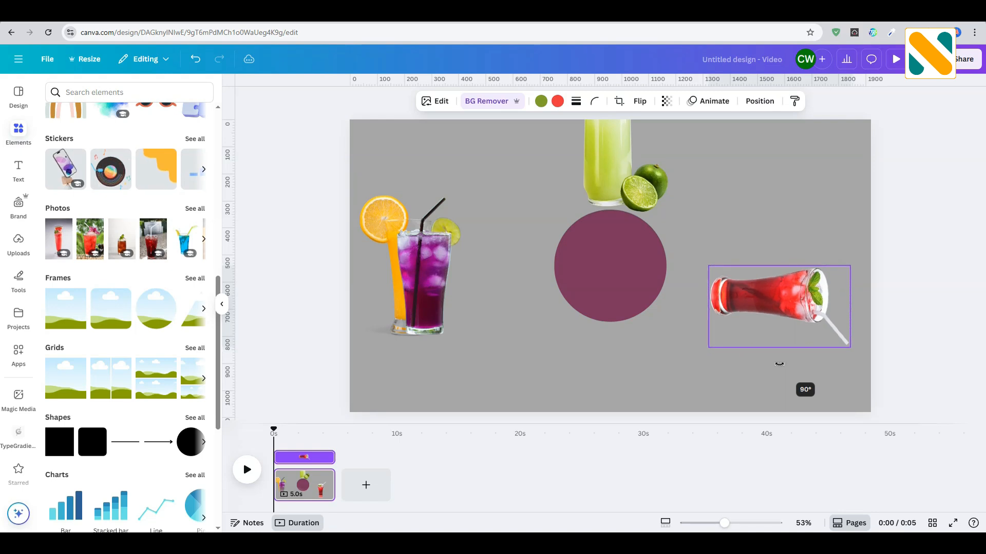
drag(768, 302, 734, 273)
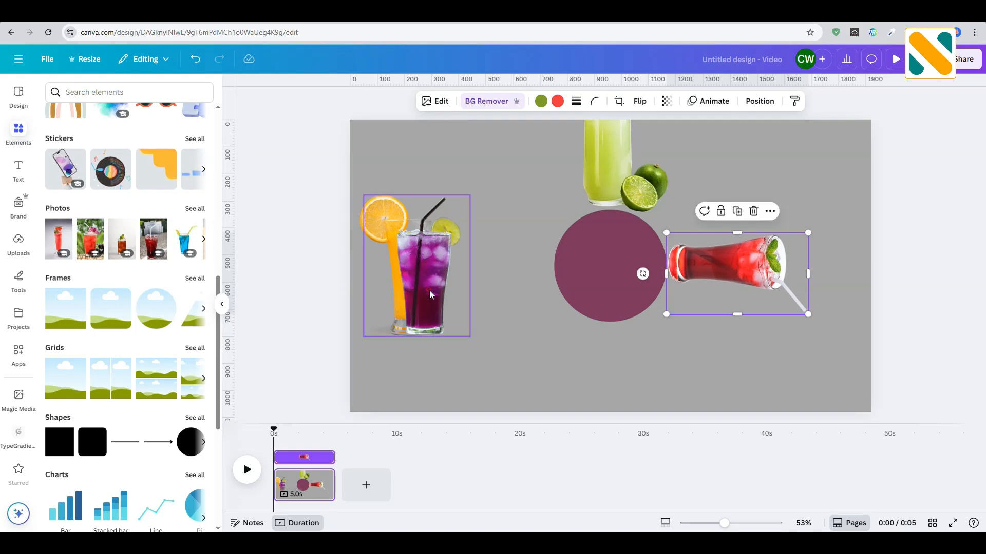
Turn the purple drink sideways with its base against the circle's left side, and the orange juice upside down with its base below the circle
drag(429, 289, 497, 294)
drag(484, 363, 511, 276)
drag(389, 230, 630, 315)
drag(686, 341, 527, 340)
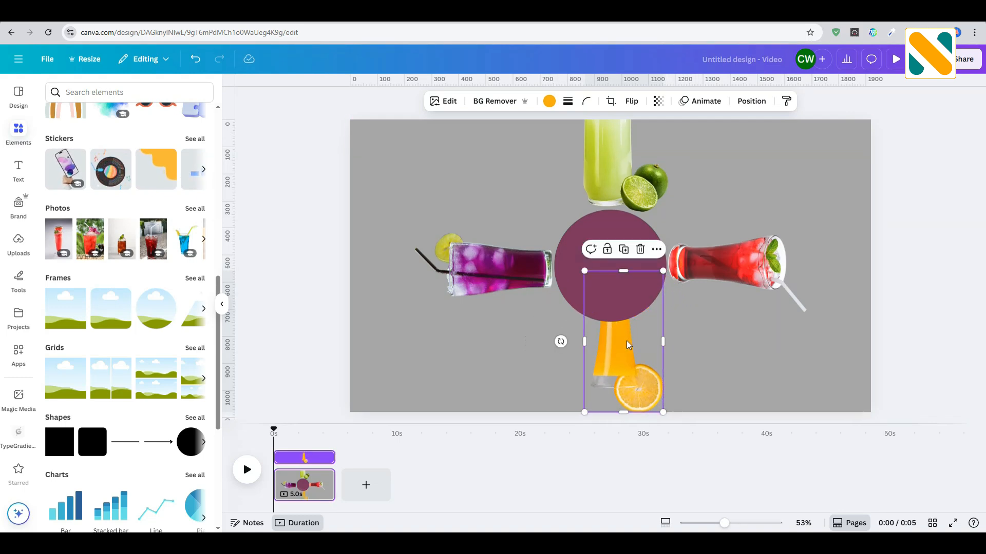
drag(631, 336, 627, 384)
Delete the guide circle from the middle of the drinks
click(728, 339)
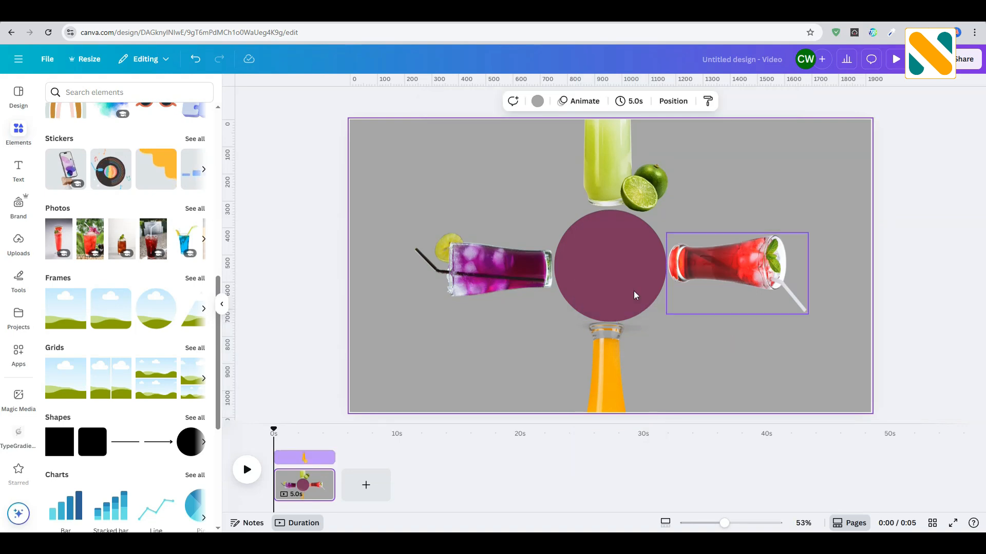
click(604, 266)
key(Delete)
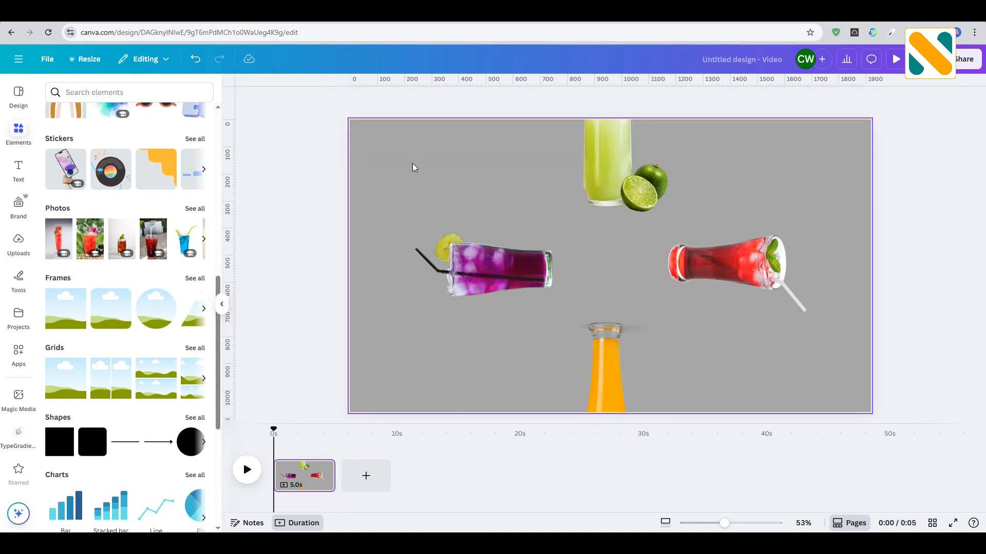
Group all four drinks on the page into one object
drag(411, 163, 835, 408)
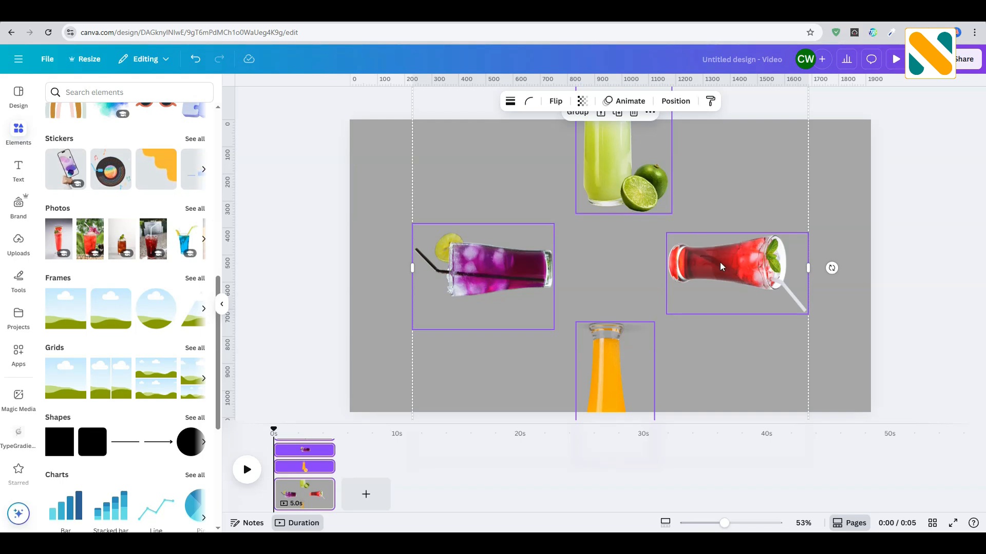
drag(724, 523, 707, 524)
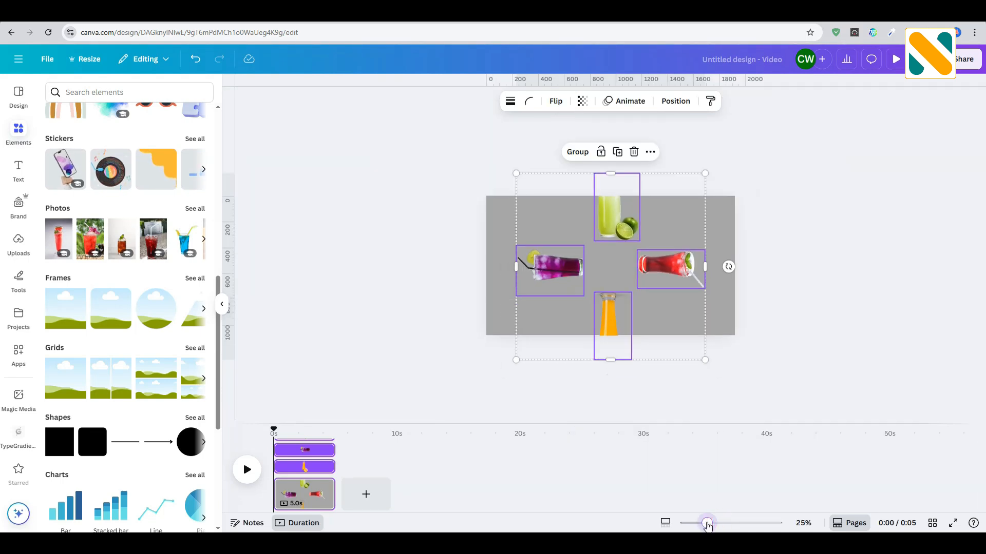
click(578, 152)
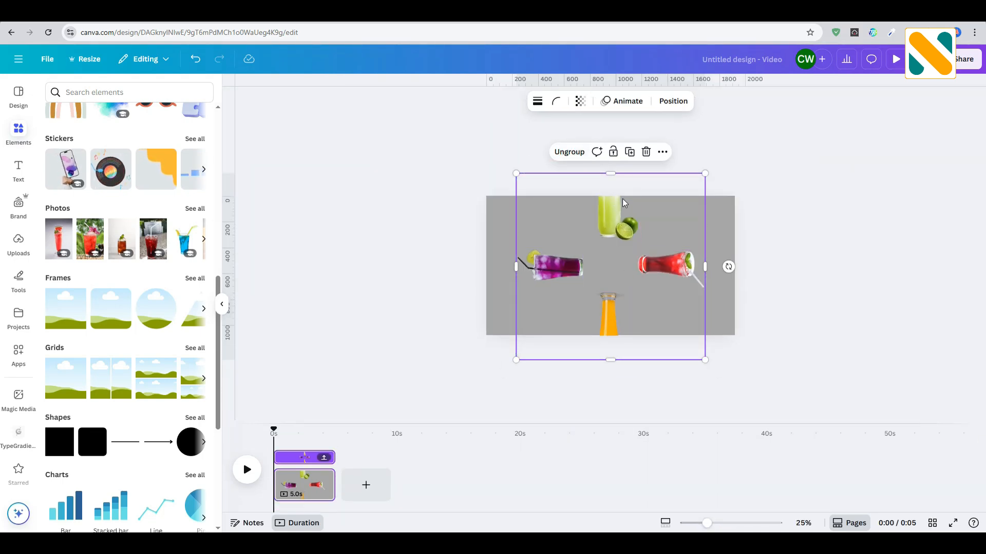
Enlarge the drinks group and move it down, horizontally centred, so only the upright green juice shows on the page
drag(608, 250, 607, 342)
drag(705, 265, 778, 194)
drag(647, 258, 615, 292)
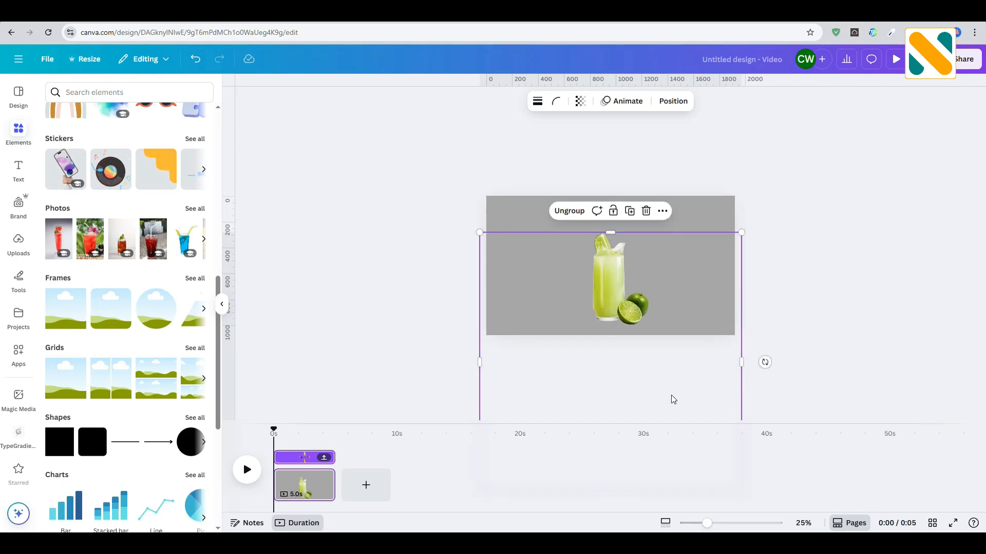
drag(710, 529, 725, 528)
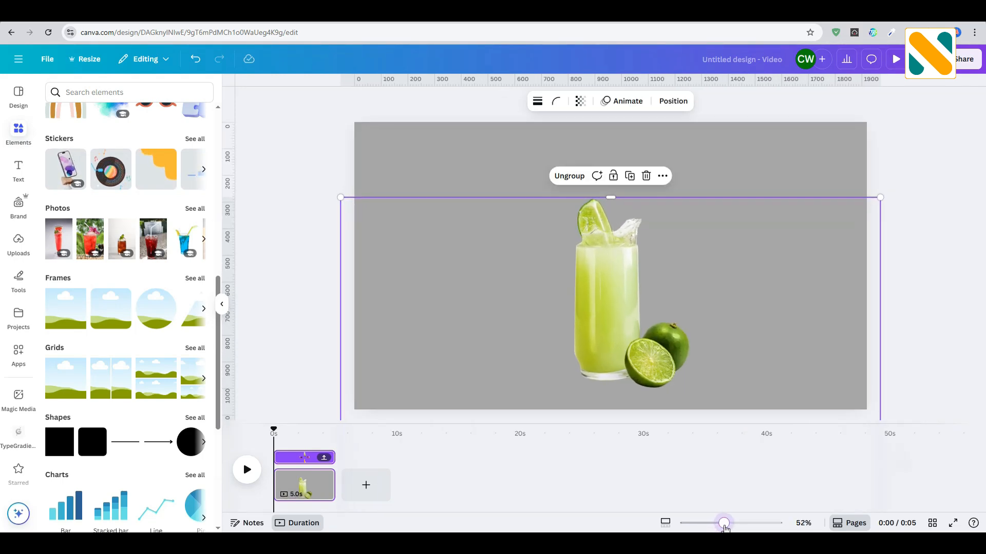
click(309, 201)
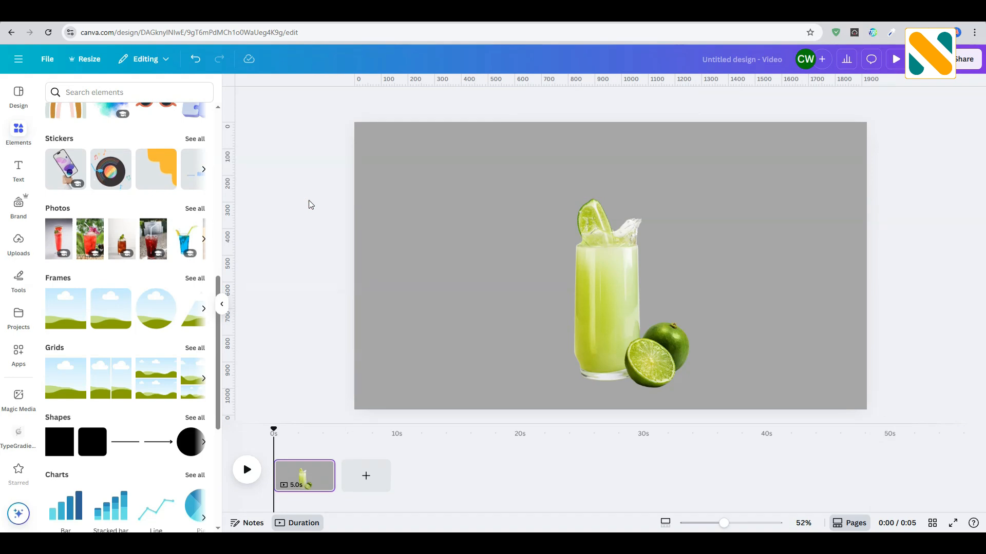
Set the page background to the light lime green #EBF6BB
click(387, 140)
click(550, 102)
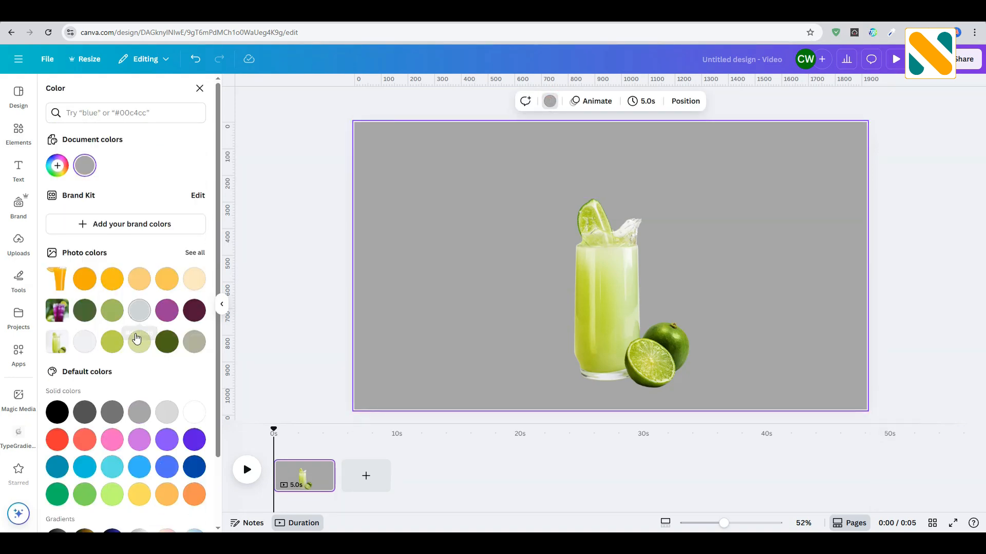
click(138, 340)
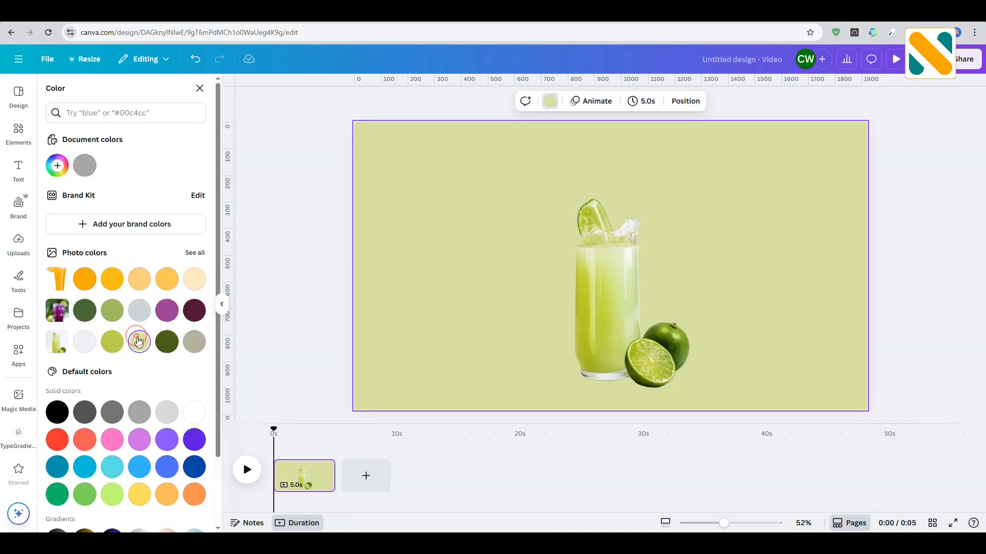
click(57, 166)
click(87, 216)
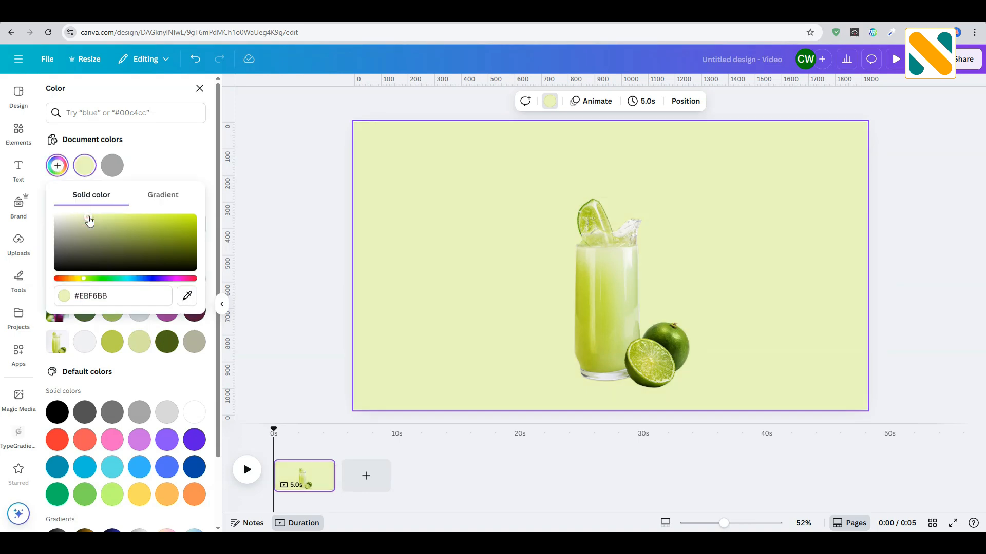
click(308, 208)
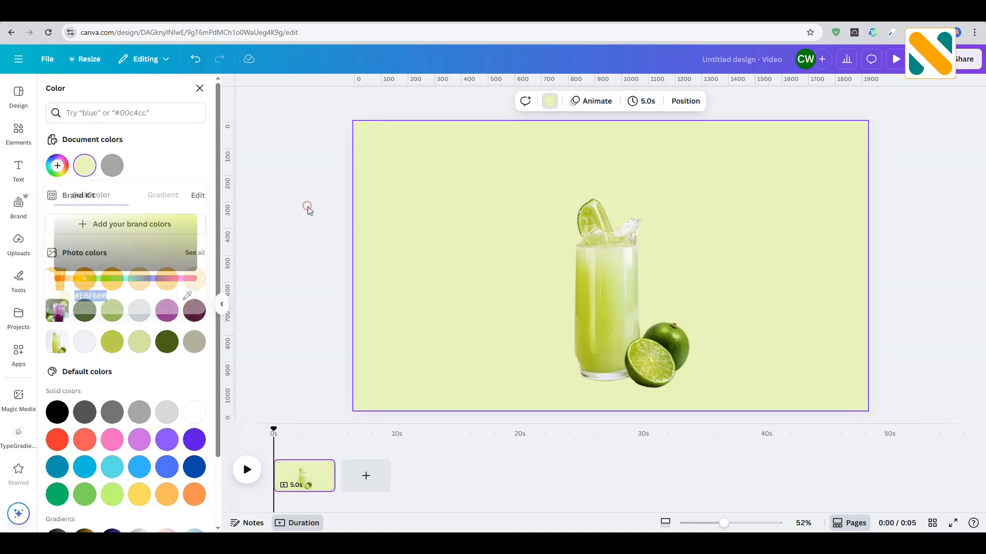
click(307, 208)
Add a subheading reading "Lemon Juice" and enlarge it to font size 162
click(25, 176)
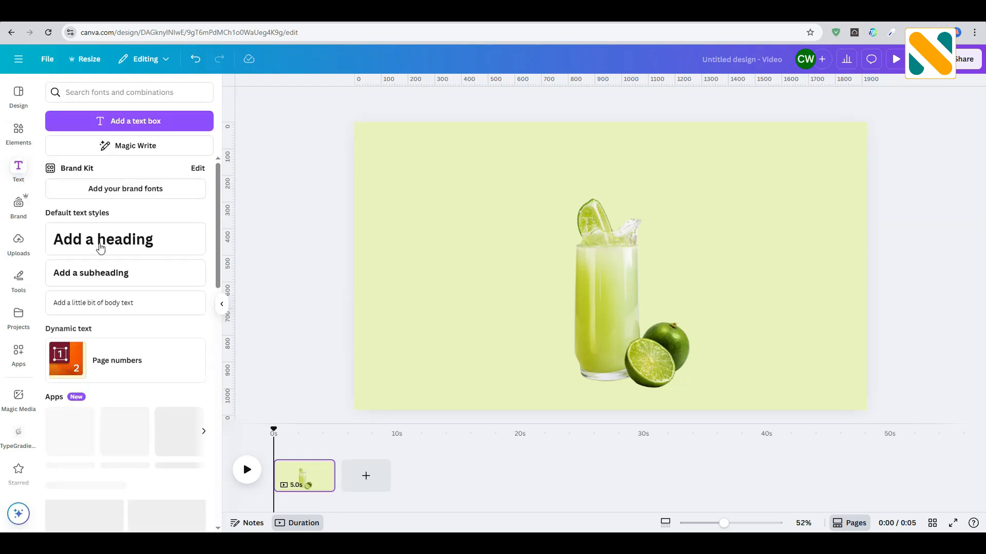
click(110, 277)
text(L)
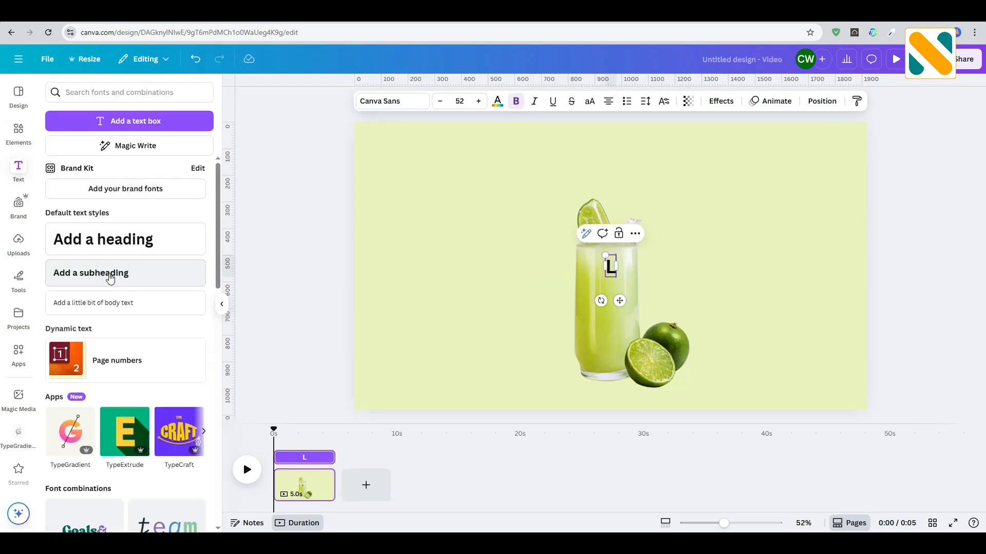
text(emon Juice)
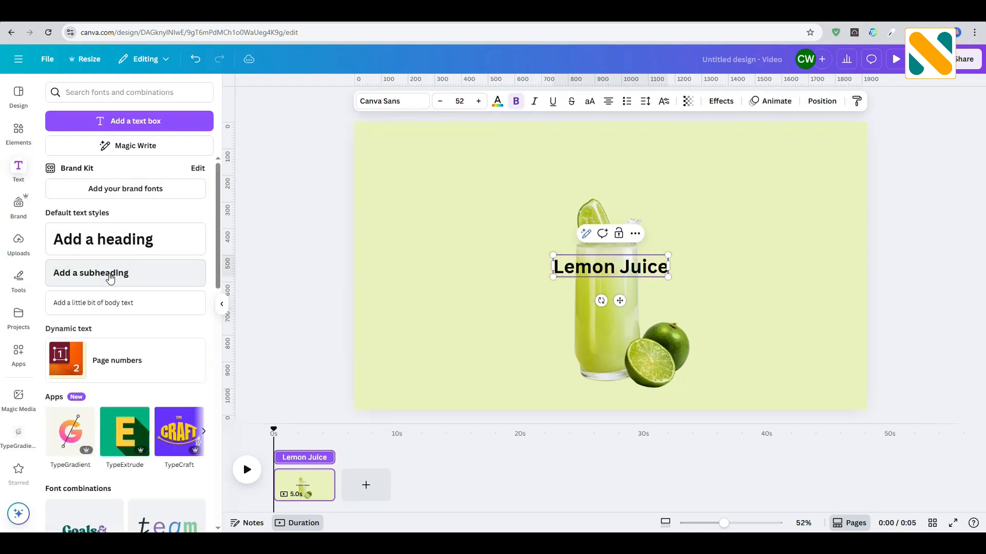
click(306, 229)
drag(653, 266, 811, 273)
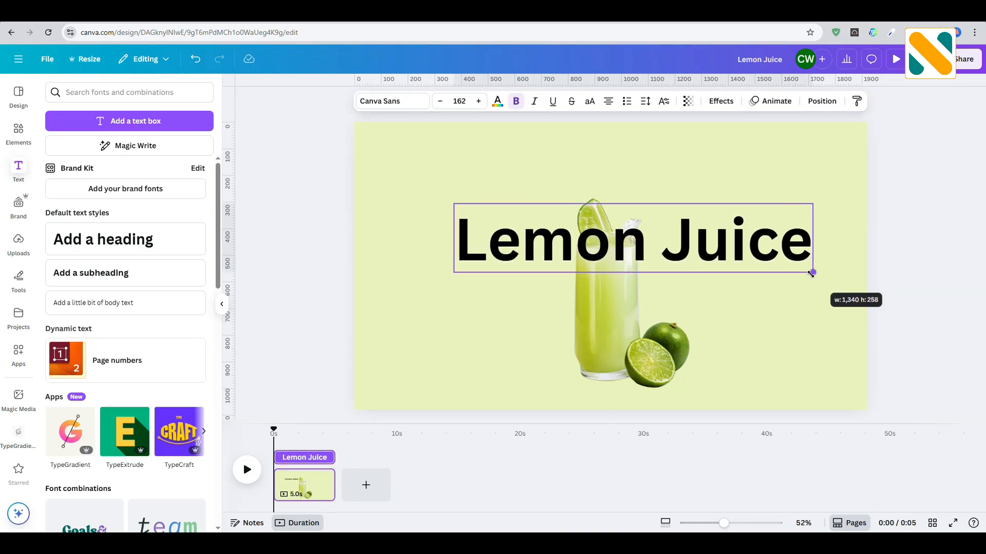
Format the "Lemon Juice" text in Montserrat italic, coloured with the dark green from the purple drink's photo colors
click(375, 107)
click(152, 136)
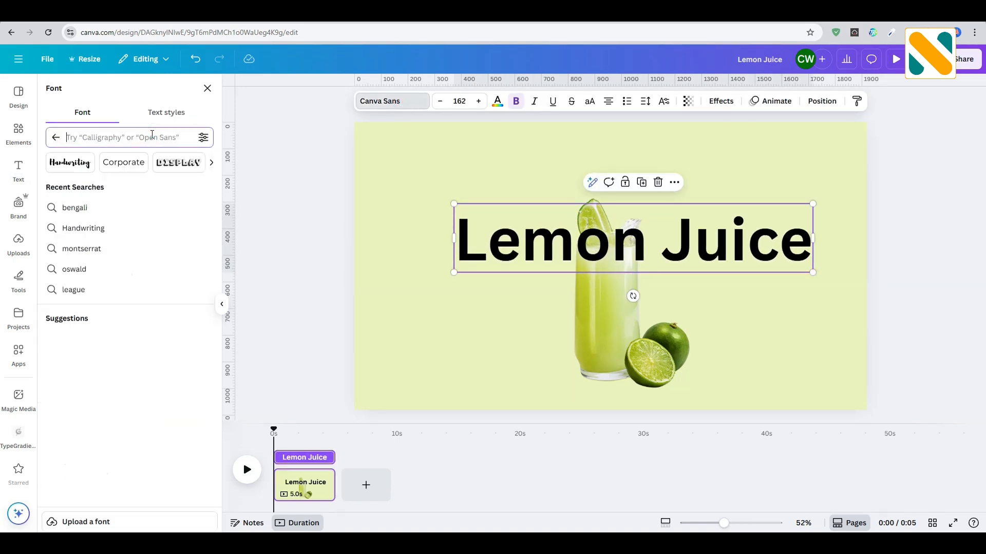
text(montserrat)
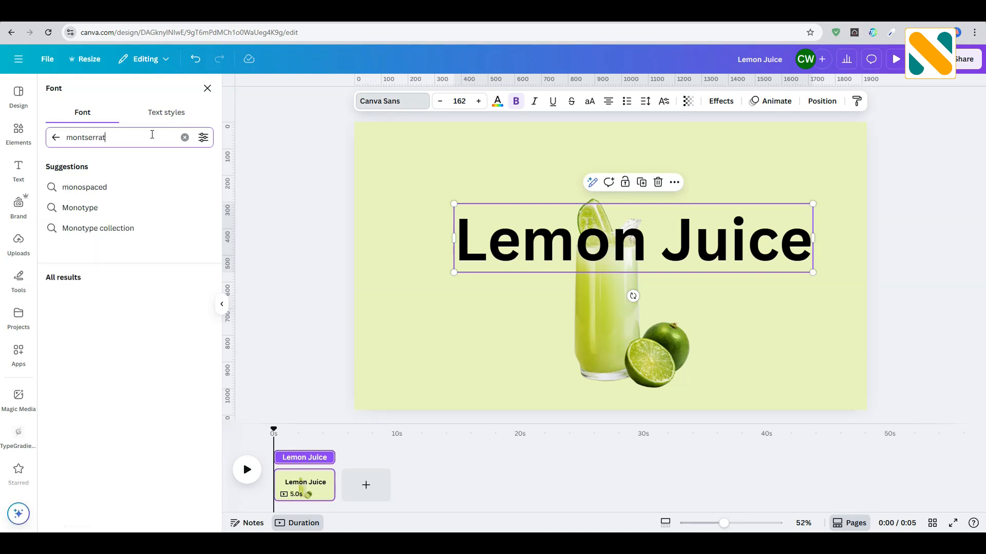
key(Return)
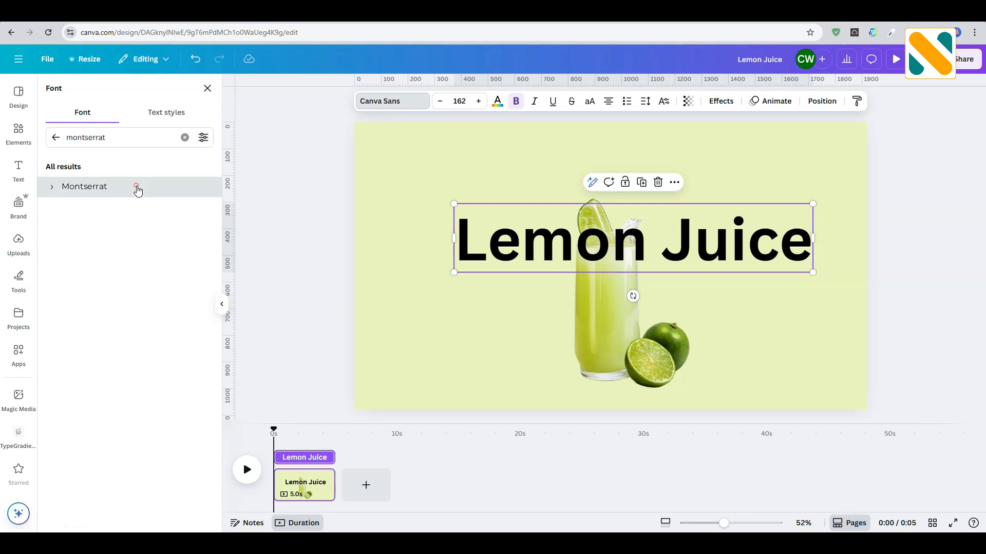
click(137, 188)
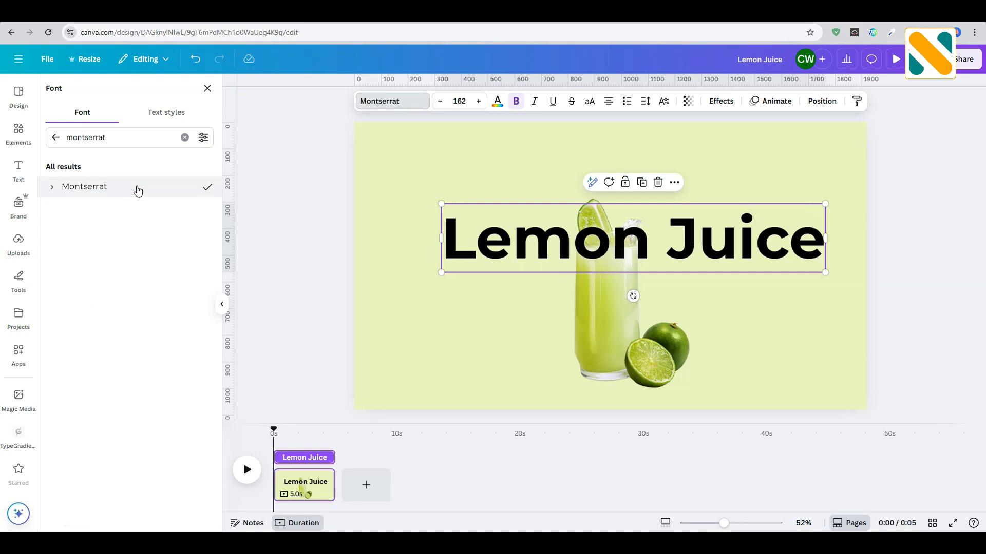
click(532, 103)
click(495, 108)
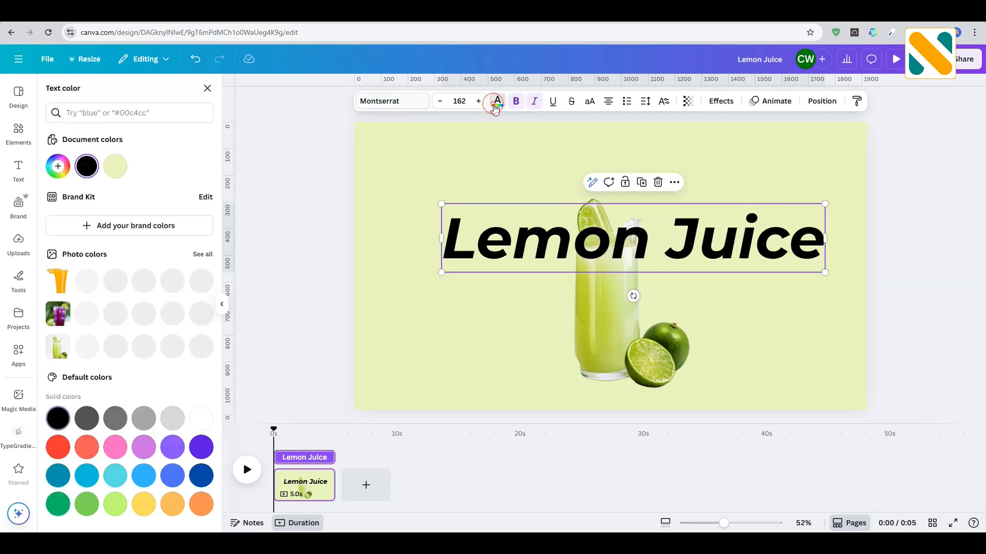
click(87, 314)
Enlarge the "Lemon Juice" text to size 188 and centre it horizontally across the upper part of the glass
drag(554, 245, 492, 233)
drag(763, 261, 776, 263)
drag(664, 243, 697, 281)
drag(822, 225, 873, 216)
drag(740, 273, 716, 255)
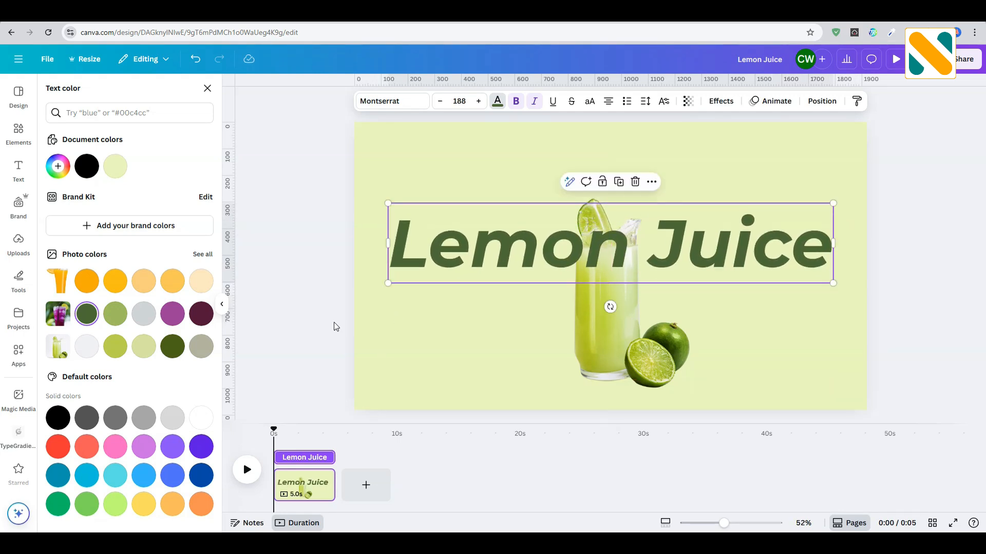
Duplicate the Lemon Juice page
click(317, 481)
click(322, 478)
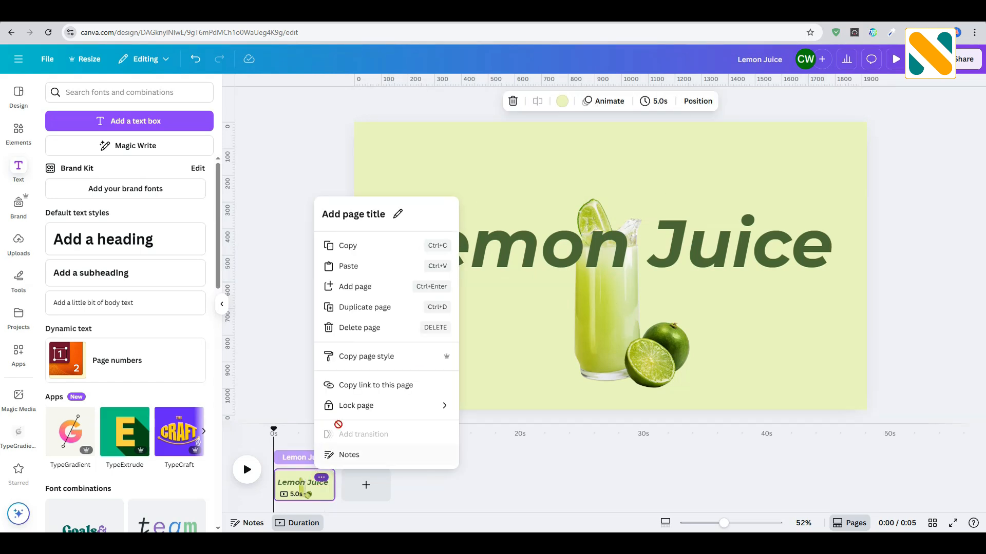
click(364, 313)
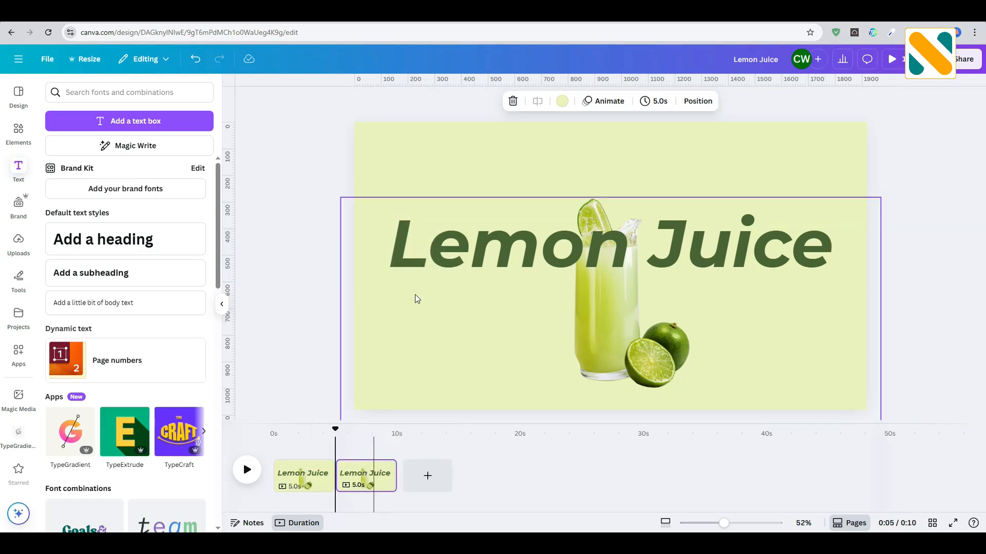
Rotate the drinks group on the second page 90° clockwise so the purple drink stands upright in the middle
click(376, 246)
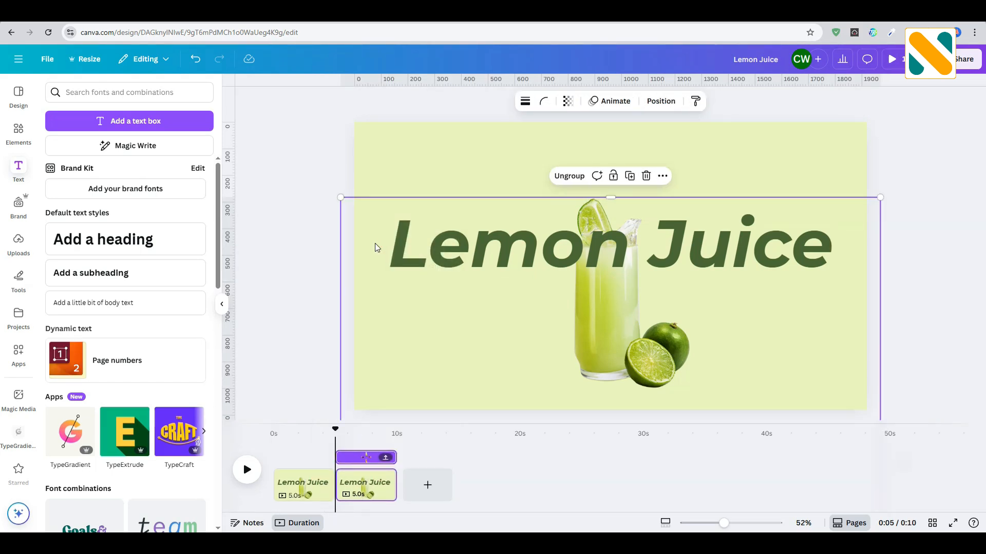
click(289, 286)
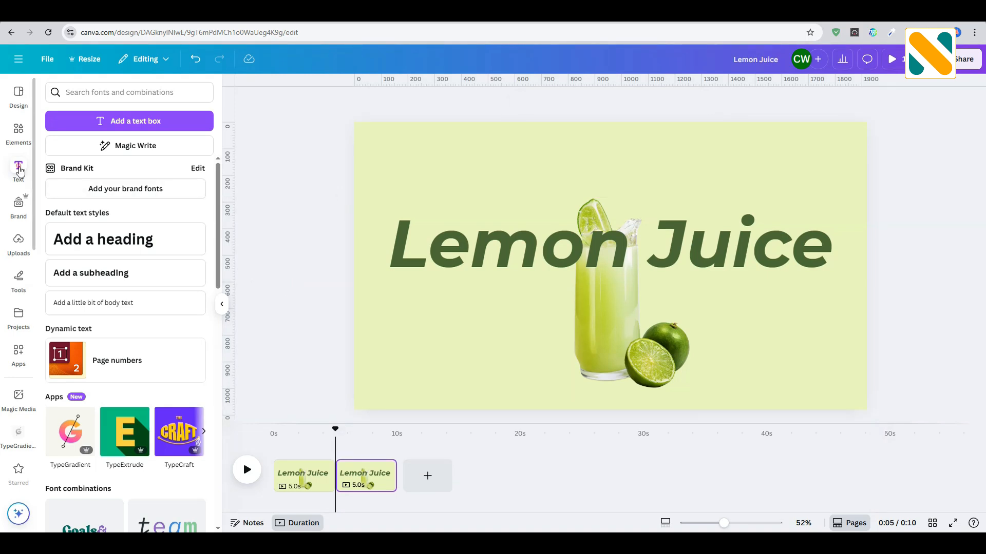
click(372, 226)
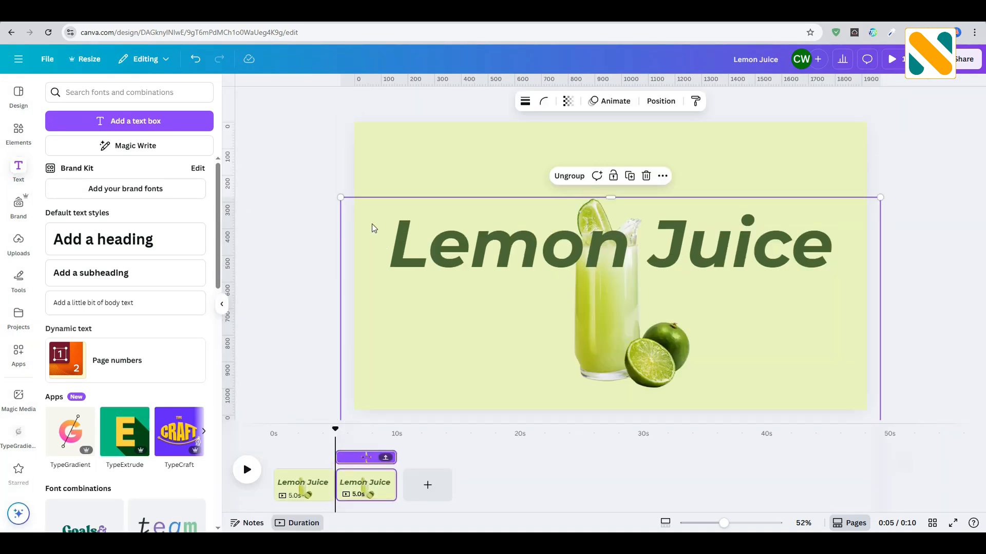
scroll(390, 277, down, 3)
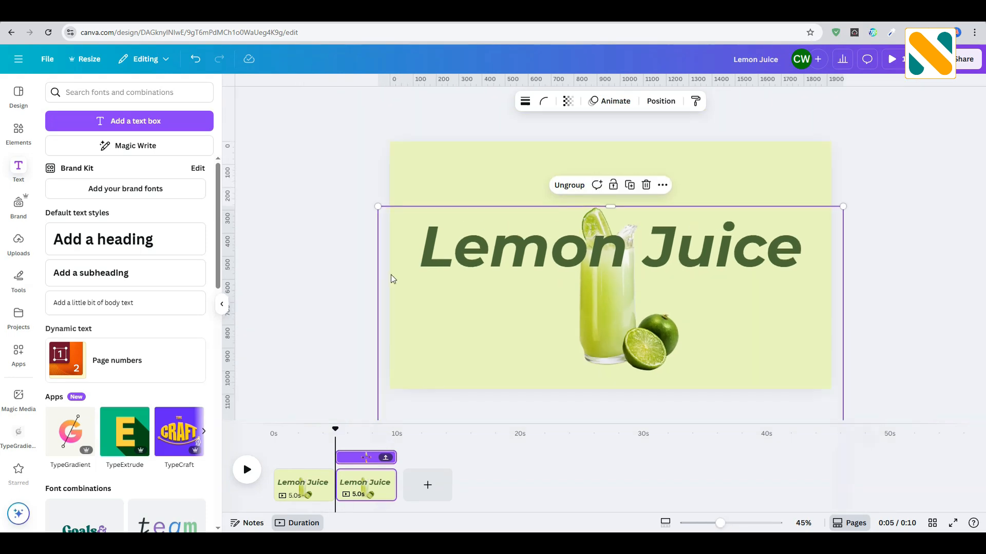
drag(716, 524, 710, 523)
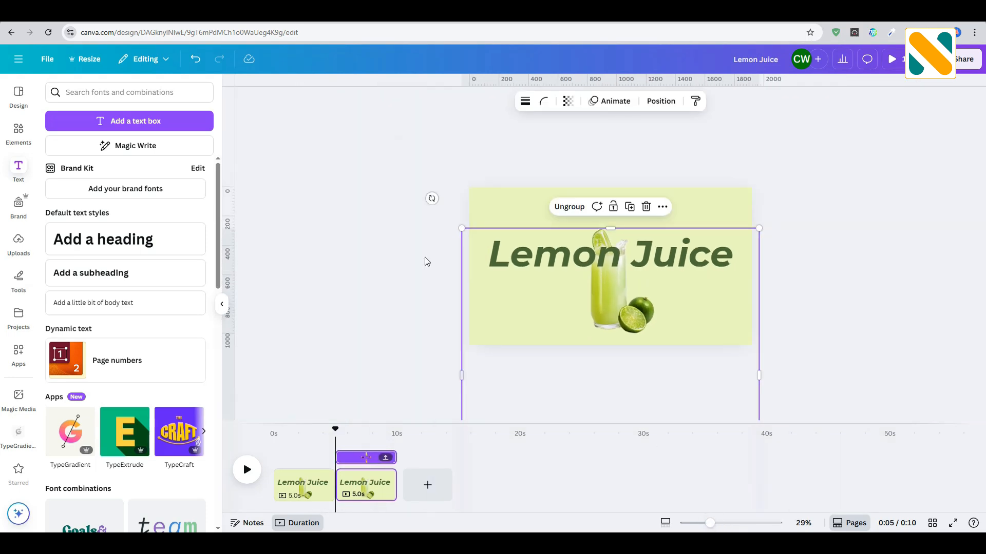
drag(431, 198, 814, 243)
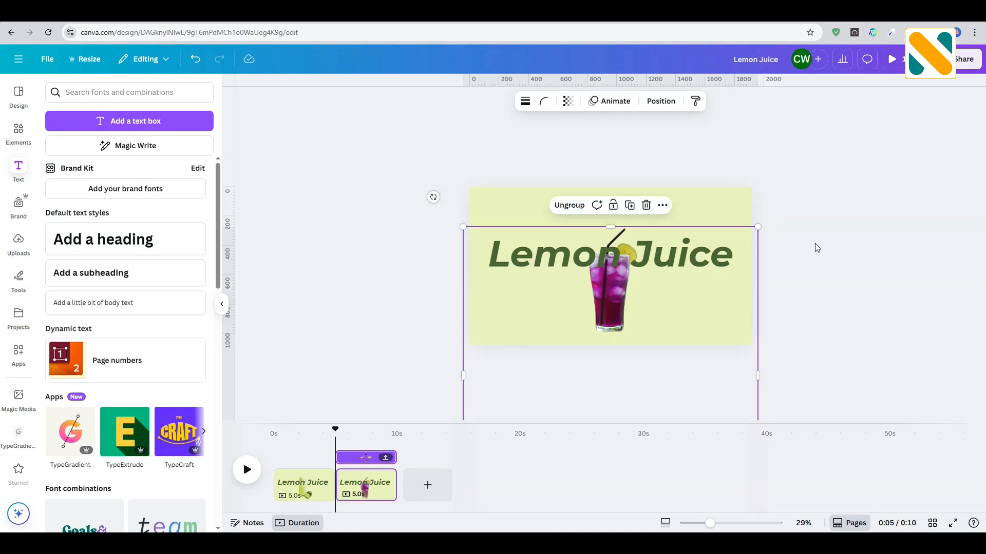
click(815, 244)
Change the second page's title to "Purple Juice"
drag(618, 259, 496, 254)
text(Purple)
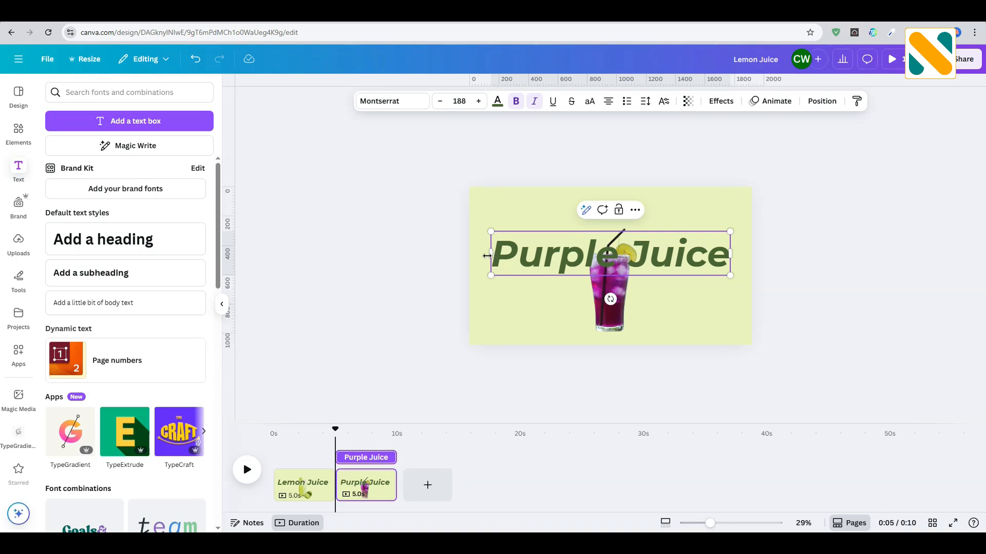
click(385, 275)
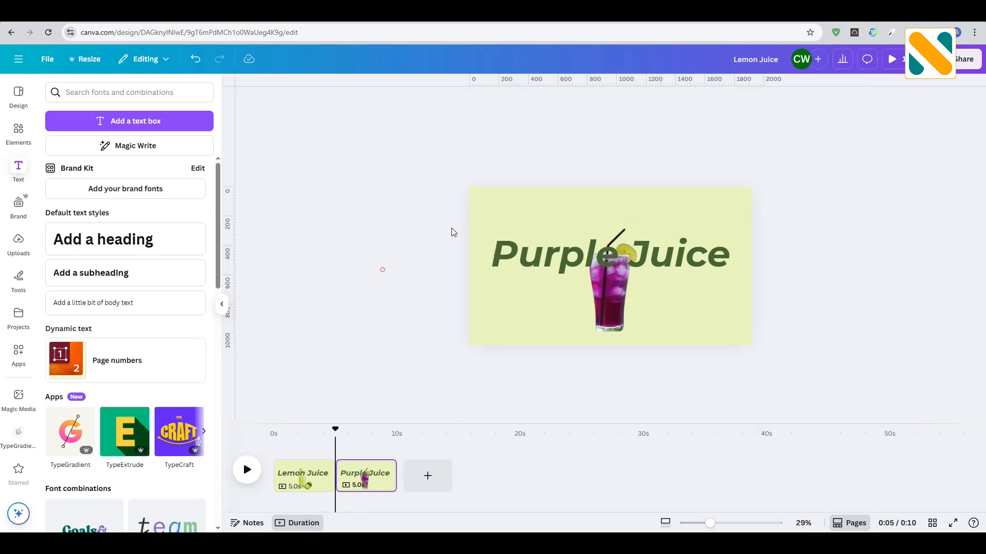
Change the second page's background to a very light pink, based on the purple from the drink's photo colors
click(485, 205)
click(539, 102)
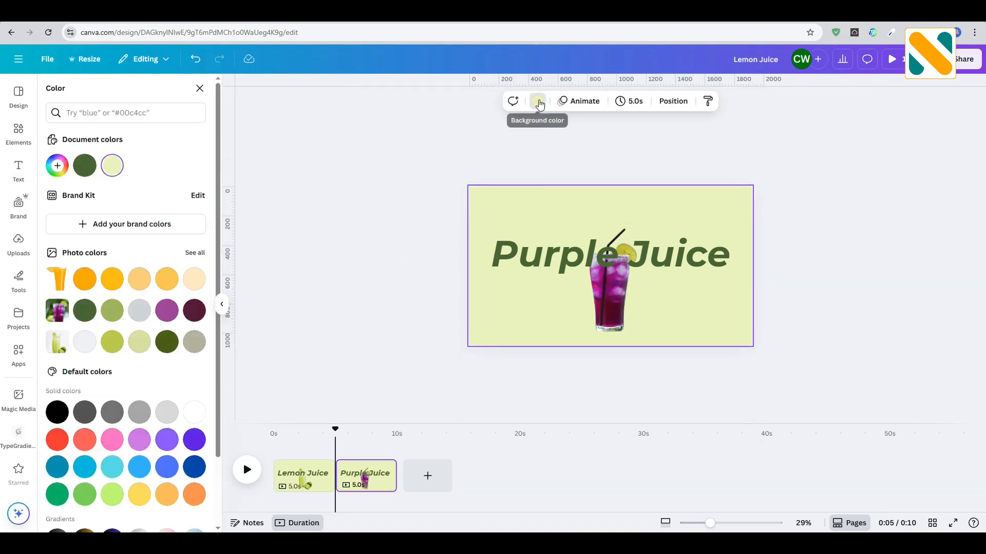
click(166, 310)
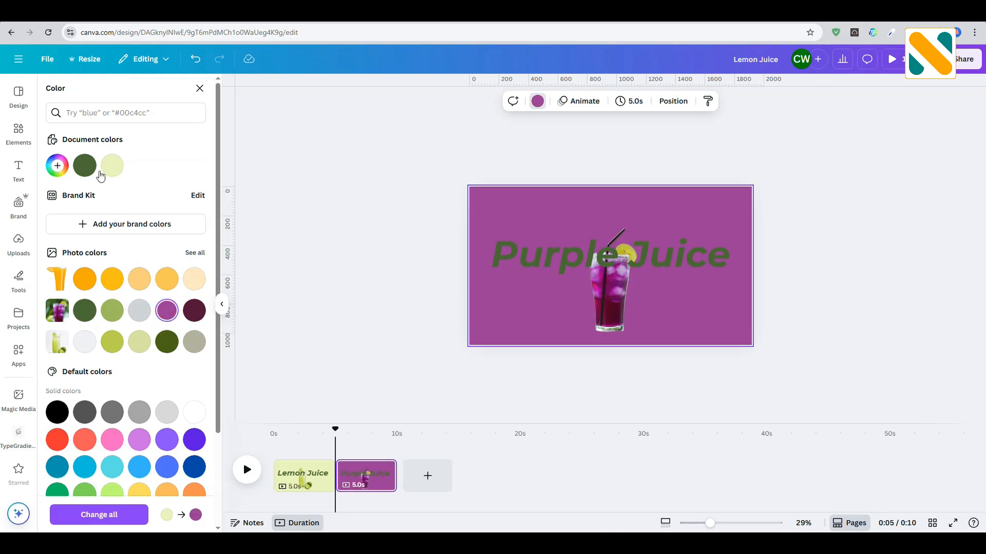
click(57, 165)
drag(117, 220, 69, 211)
Recolour the "Purple Juice" text with the dark maroon from the purple drink's photo colors
click(518, 254)
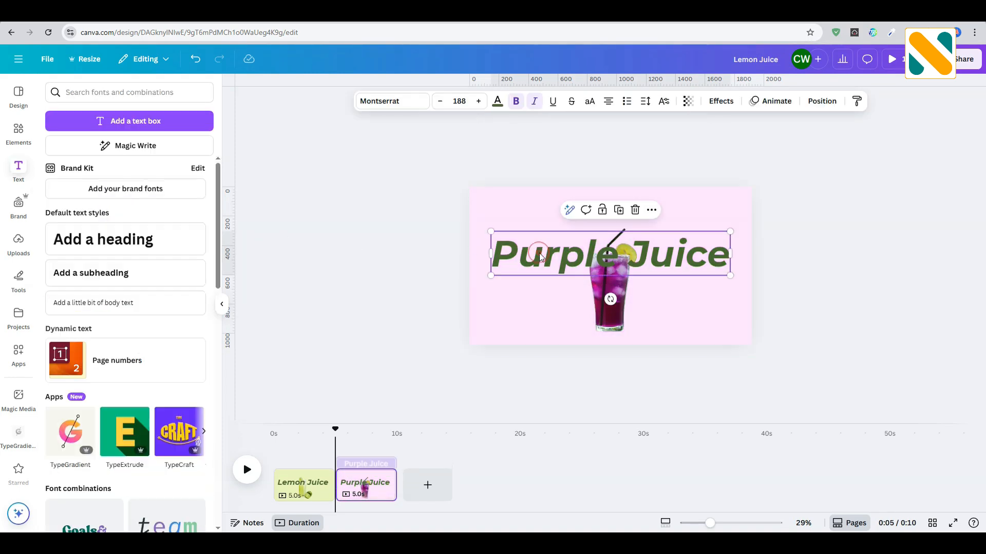
click(498, 105)
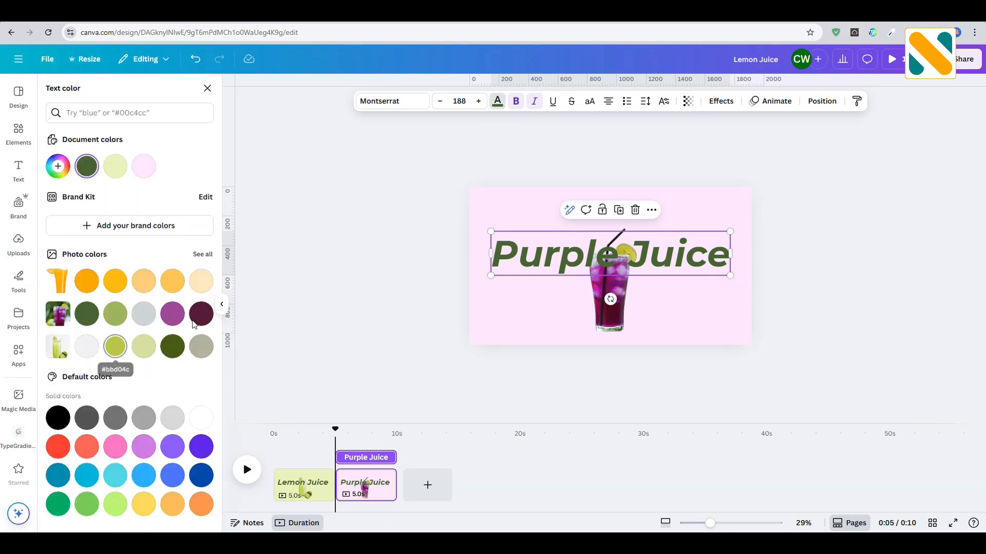
click(194, 310)
click(363, 255)
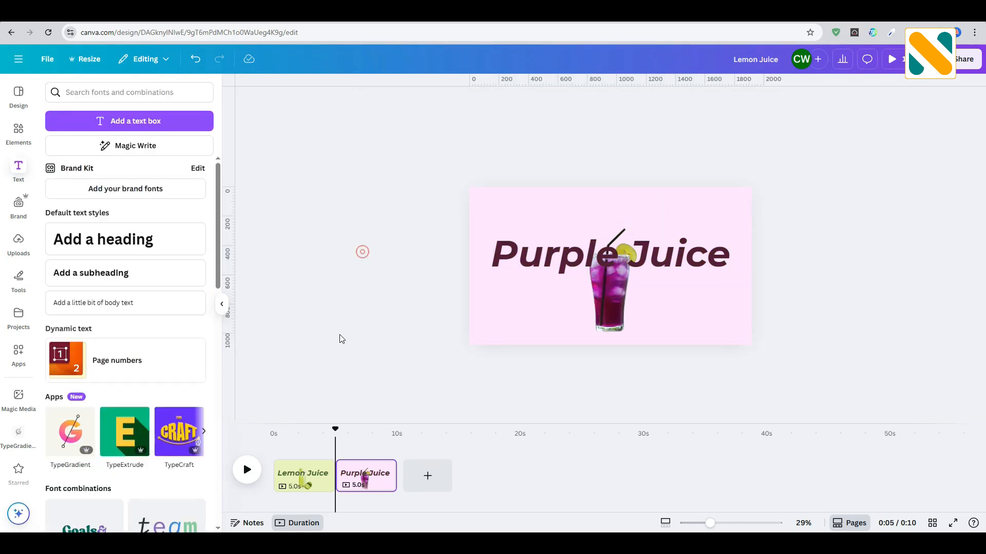
Duplicate the "Purple Juice" page and rotate the copy's drinks group so the orange drink stands upright in the middle
click(382, 468)
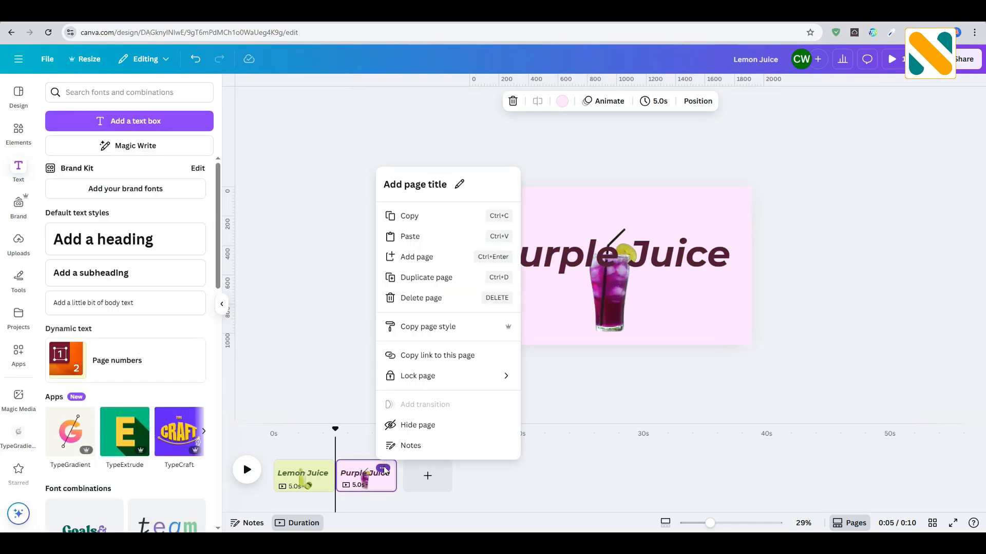
click(411, 281)
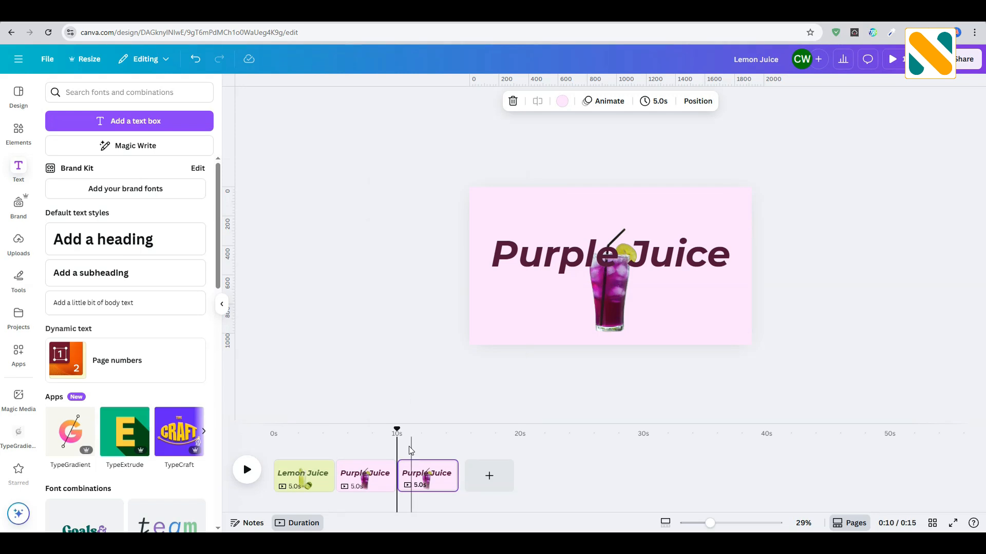
drag(397, 431, 421, 431)
click(517, 316)
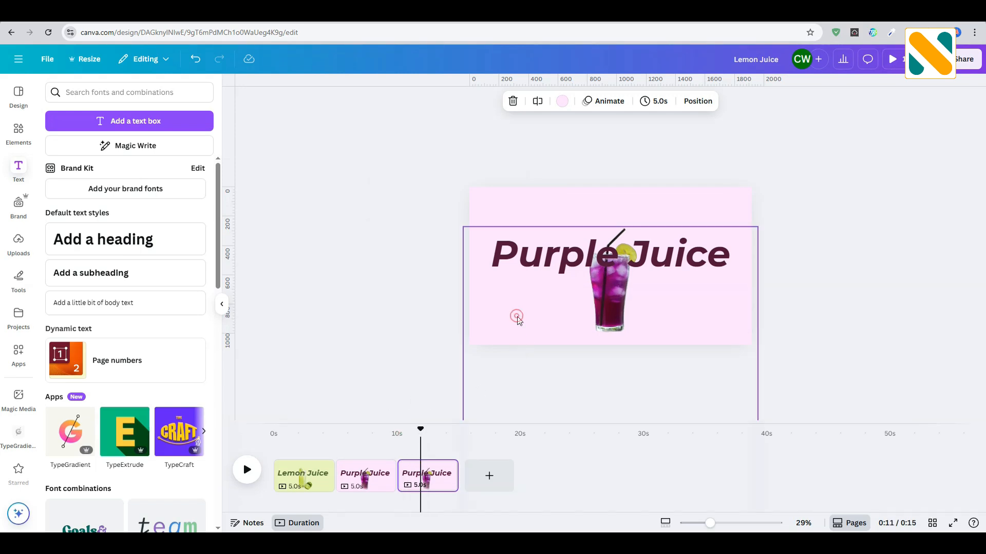
click(586, 326)
drag(433, 199, 773, 212)
Change the third page's background to the lightest orange from the orange drink's photo colors
click(729, 329)
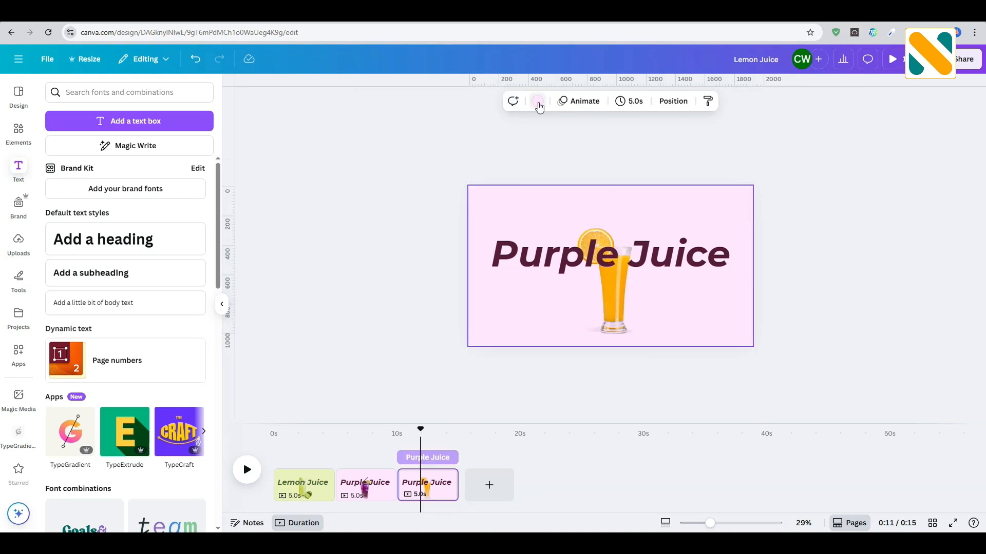
click(536, 101)
click(139, 279)
click(194, 279)
Change the third page's title to "Orange Juice"
double_click(533, 247)
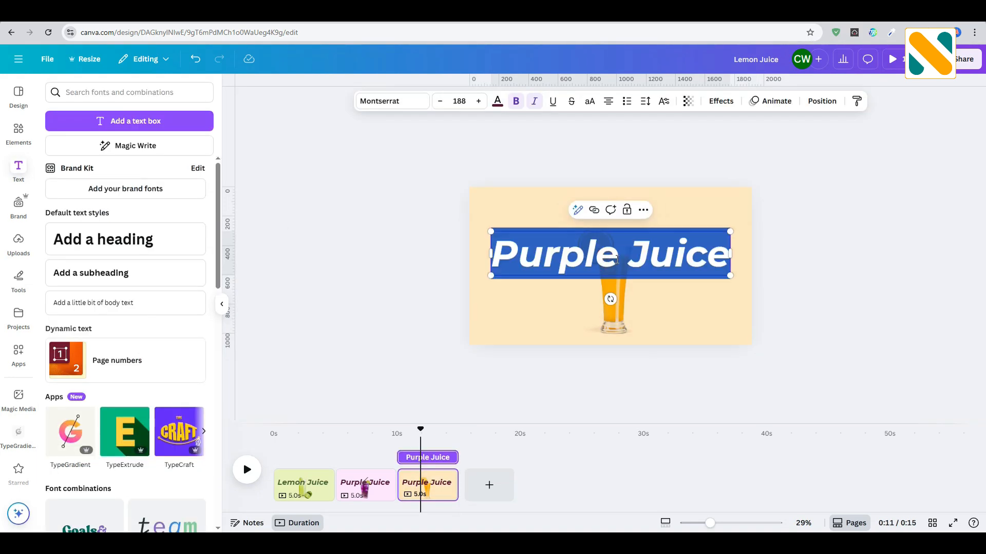
double_click(533, 247)
text(Orange)
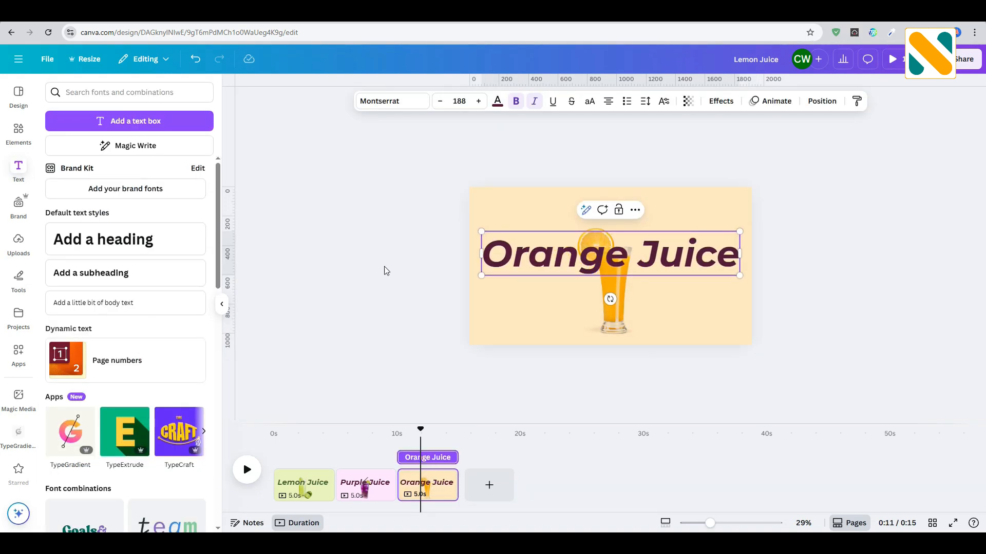
click(386, 271)
Duplicate the "Orange Juice" page and rotate the copy's drinks group so the red drink stands upright in the middle
right_click(433, 480)
click(477, 255)
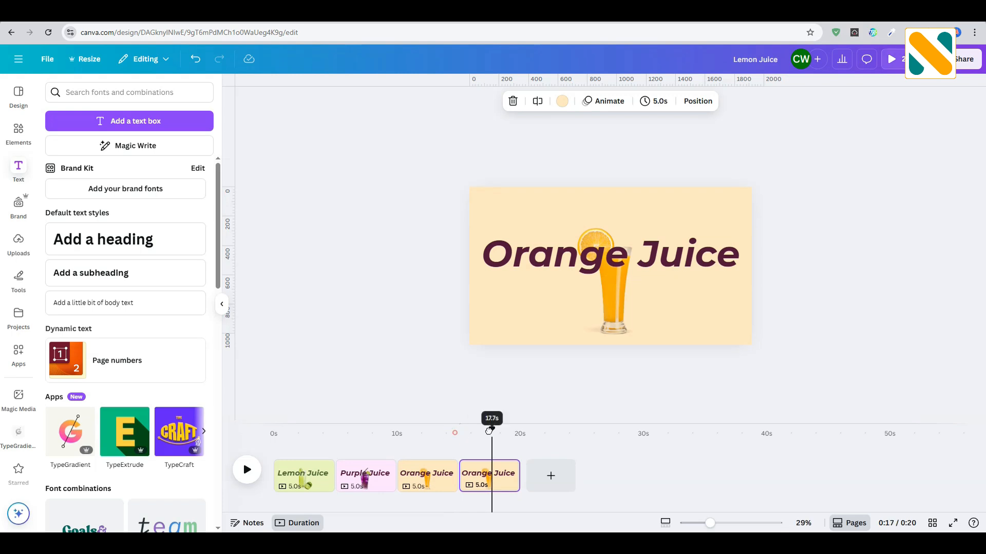
click(508, 312)
drag(432, 194, 787, 204)
Change the fourth page's background to a light pink mixed from the default solid red
click(500, 205)
click(537, 101)
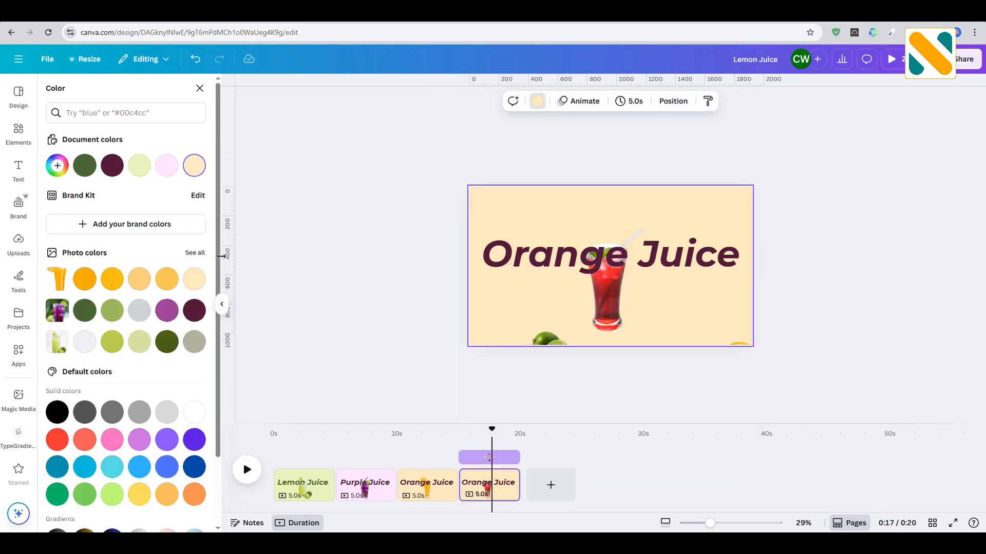
click(51, 437)
click(57, 165)
click(97, 214)
drag(97, 214, 78, 217)
Change the fourth page's title to "Red Juice" and recolour the text bright red
click(607, 258)
double_click(607, 257)
text(Red)
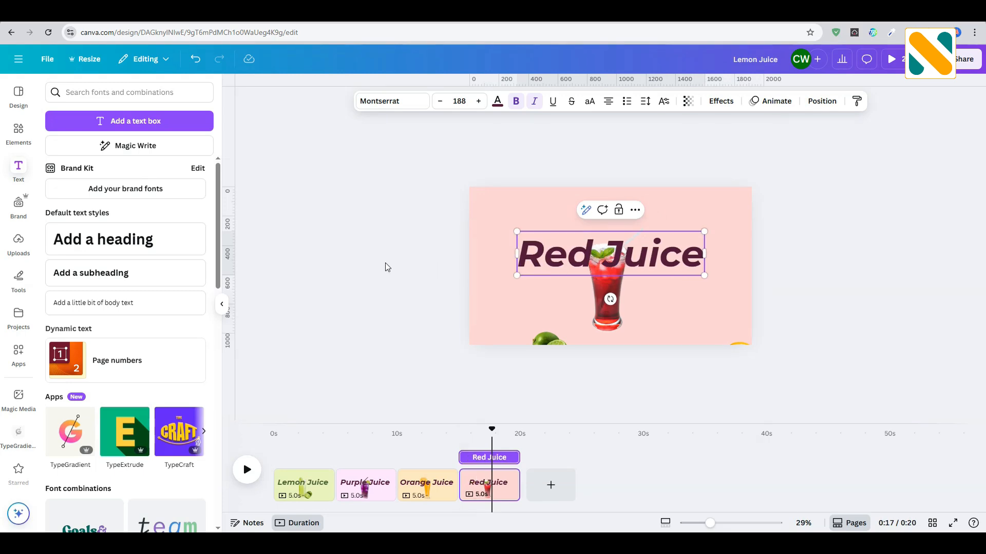
click(496, 107)
click(57, 472)
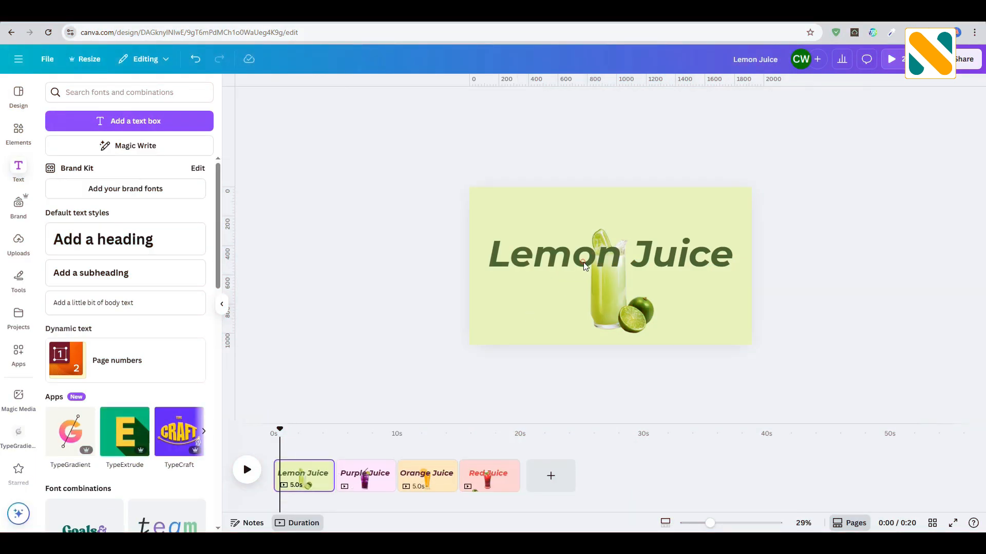
Send the "Lemon Juice" and "Purple Juice" titles backward so each sits behind its drink
click(584, 265)
click(827, 103)
click(169, 142)
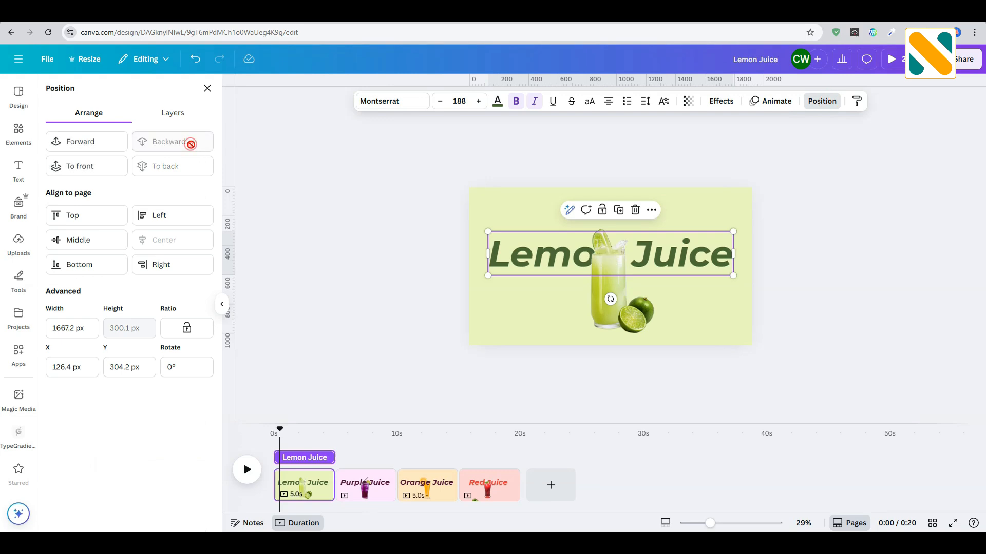
click(365, 493)
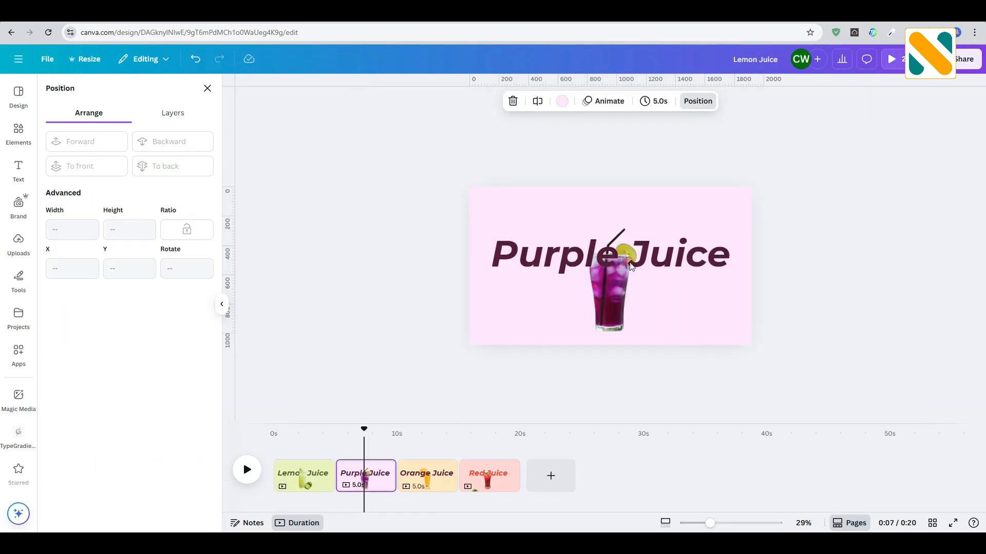
click(631, 265)
click(195, 142)
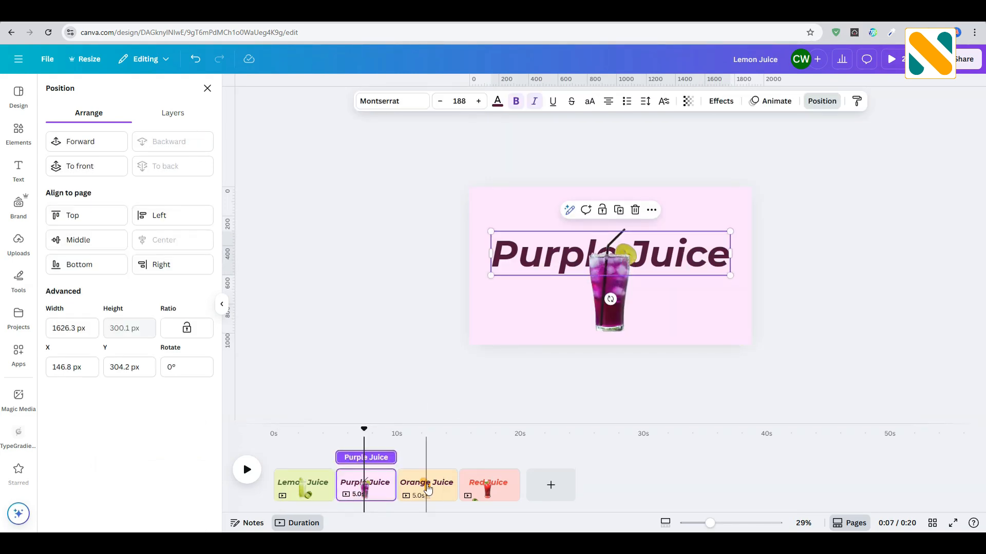
Send the "Orange Juice" and "Red Juice" titles backward so each sits behind its drink
click(427, 490)
click(559, 260)
click(174, 141)
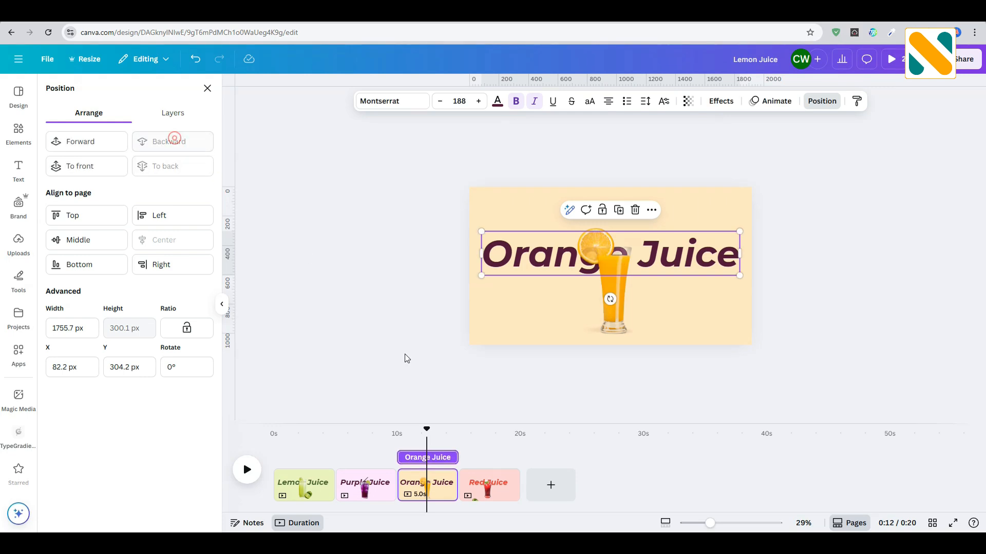
click(489, 487)
click(642, 256)
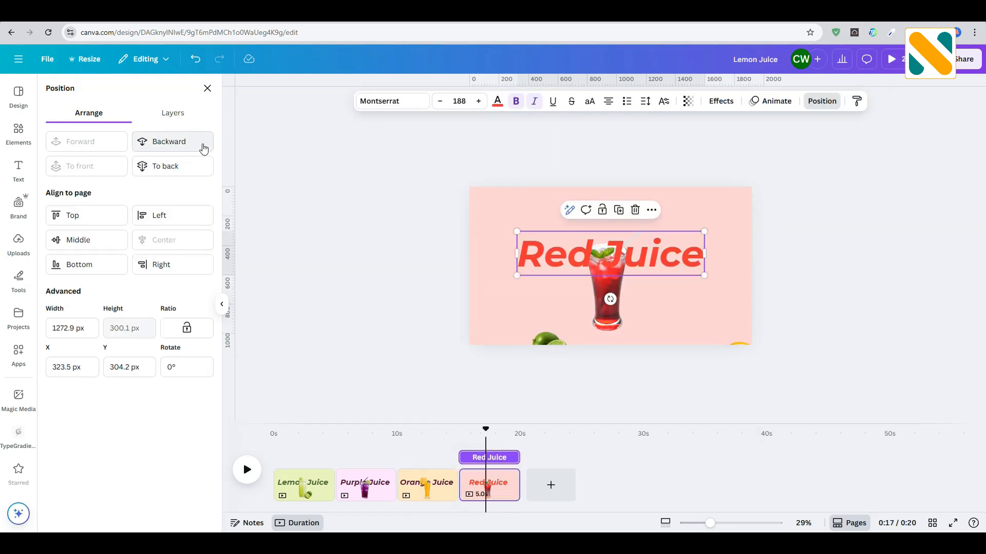
click(203, 143)
Add a 1-second Match & Move transition after the lemon page and apply it between all pages
drag(709, 524, 724, 524)
click(274, 434)
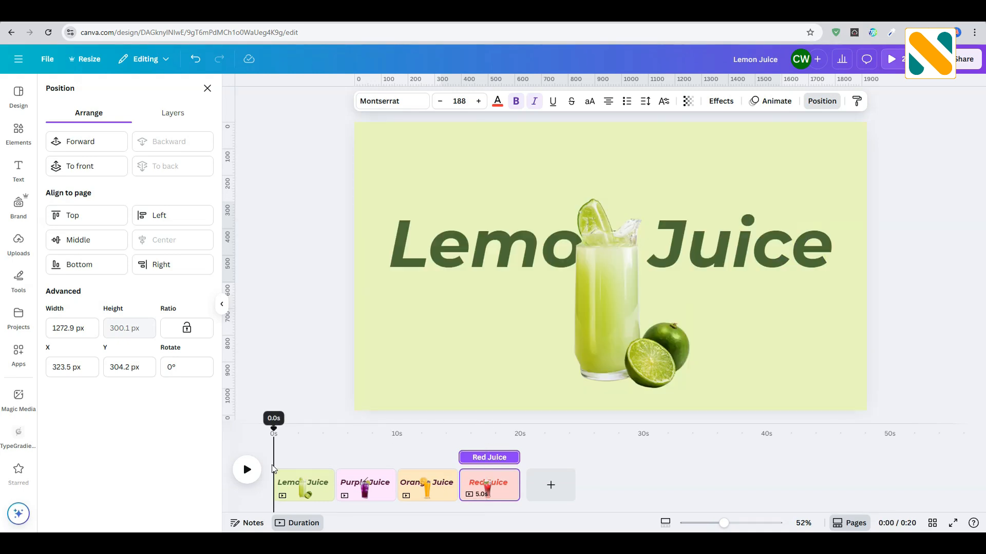
click(334, 487)
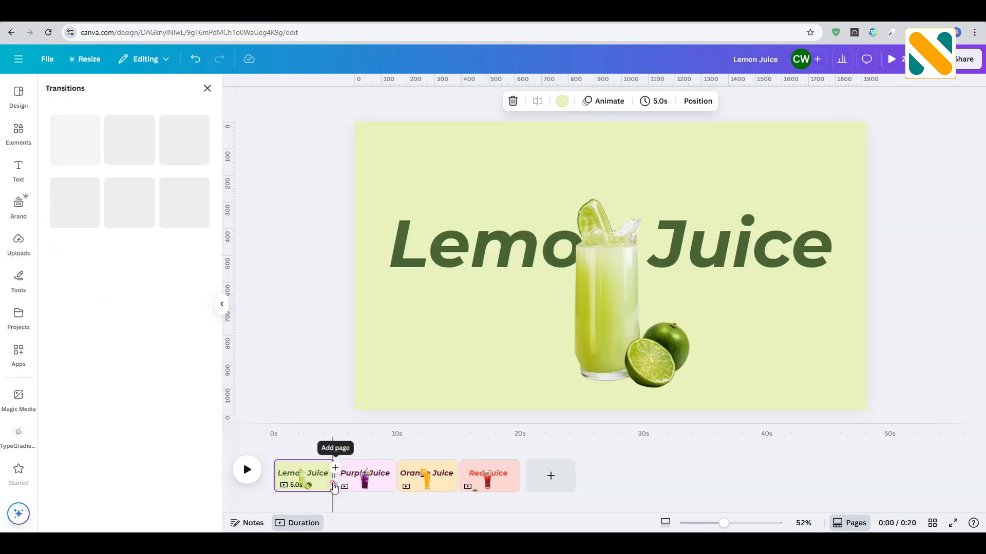
click(80, 295)
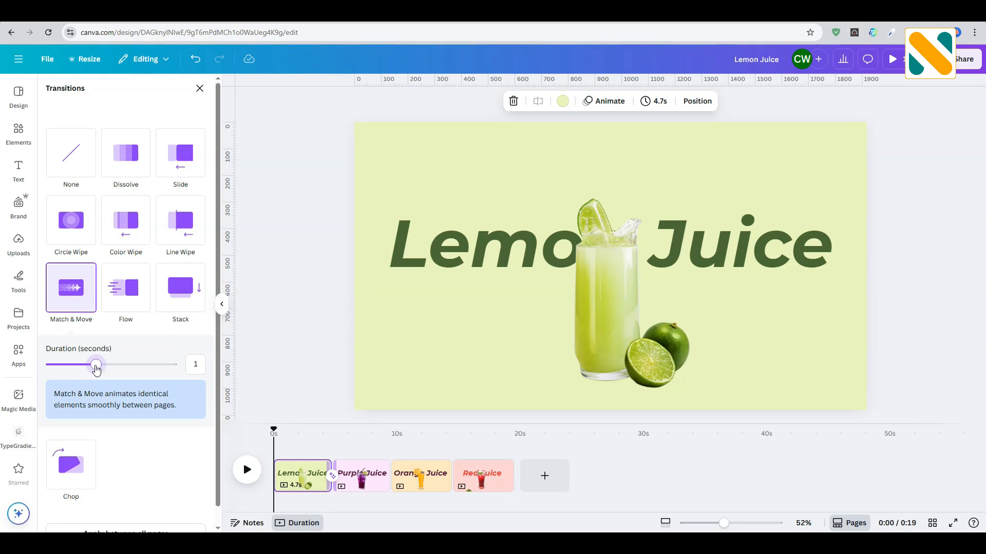
scroll(154, 462, down, 1)
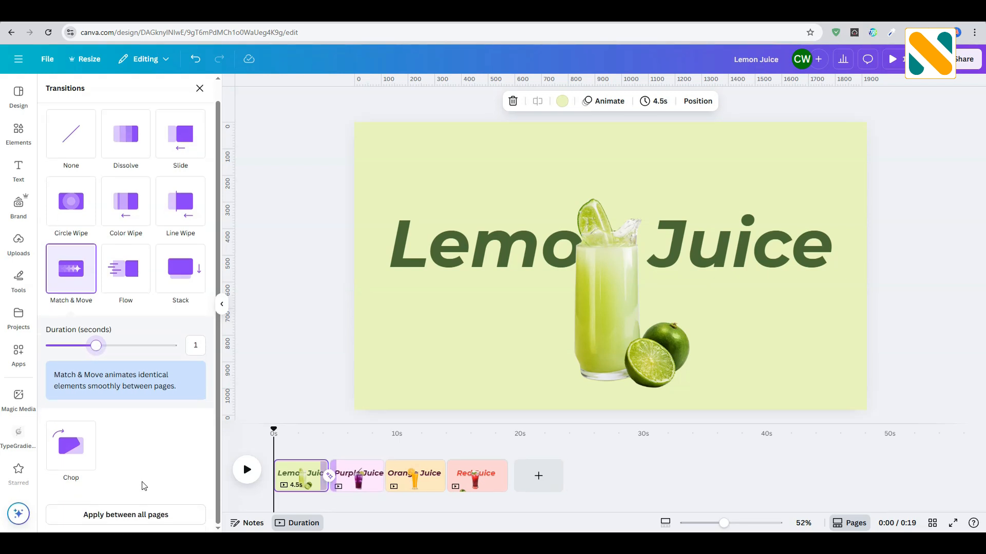
click(134, 515)
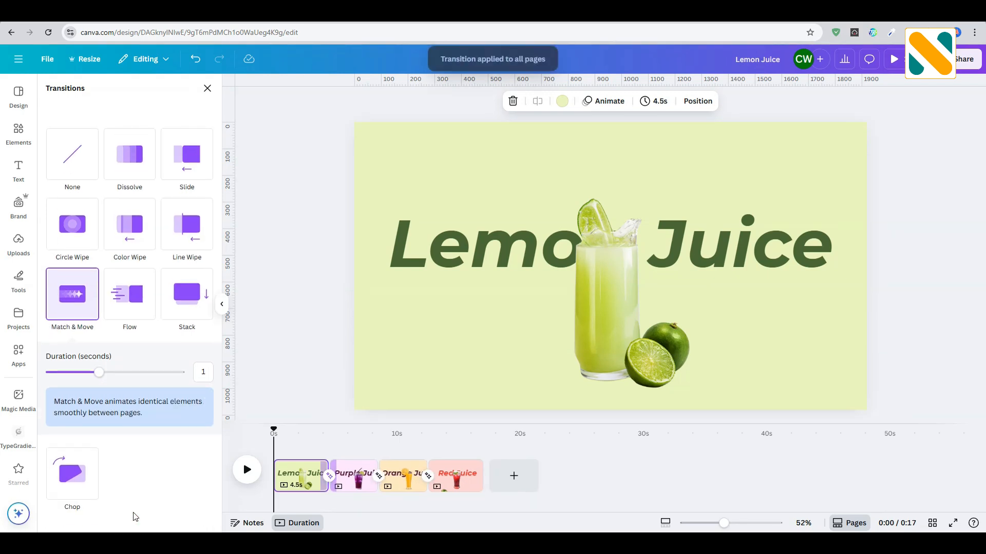
Set the timing of all four pages to 2.5 seconds and play the video
click(652, 102)
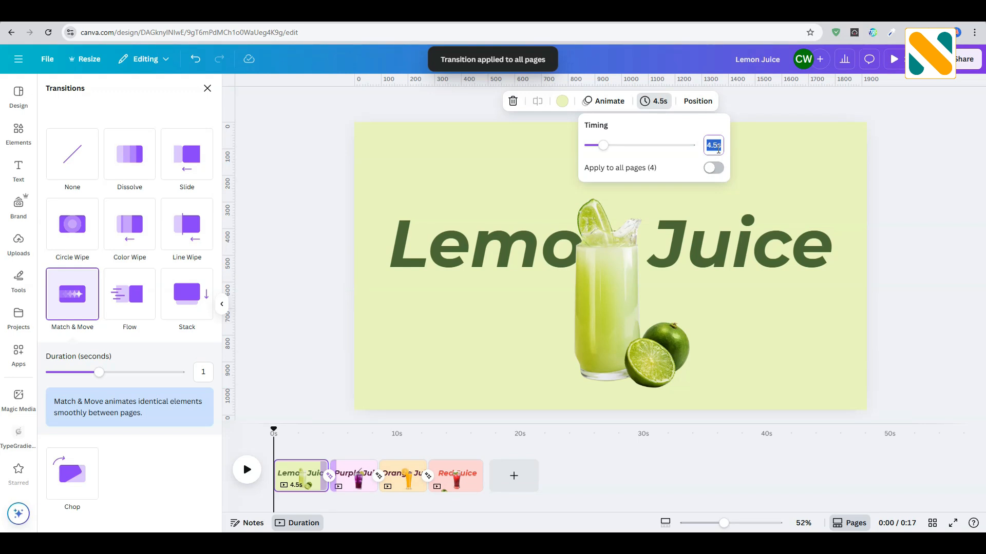
text(2.5)
click(714, 168)
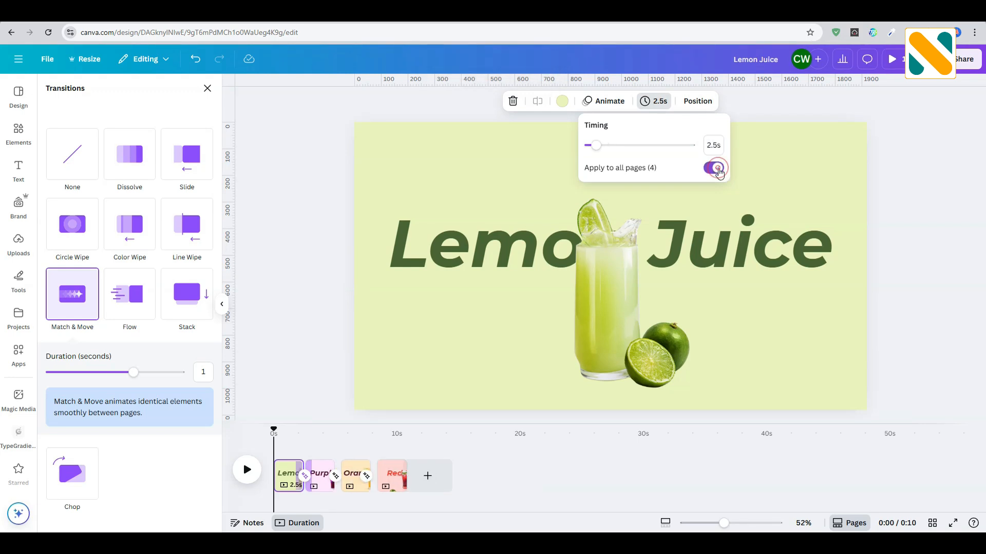
click(252, 477)
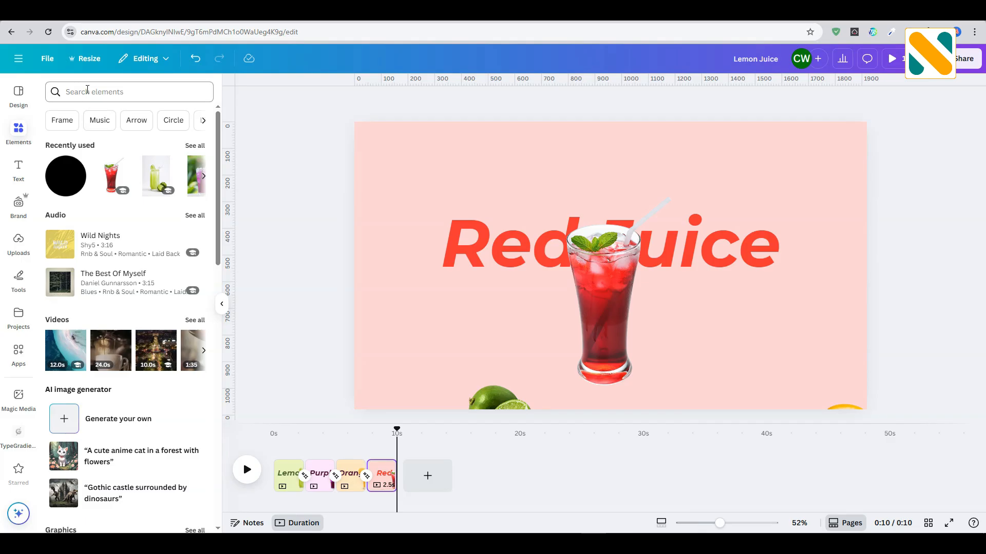
Search the audio elements for "whoosh" and place the Fireball 4 sound under the first page transition
click(99, 93)
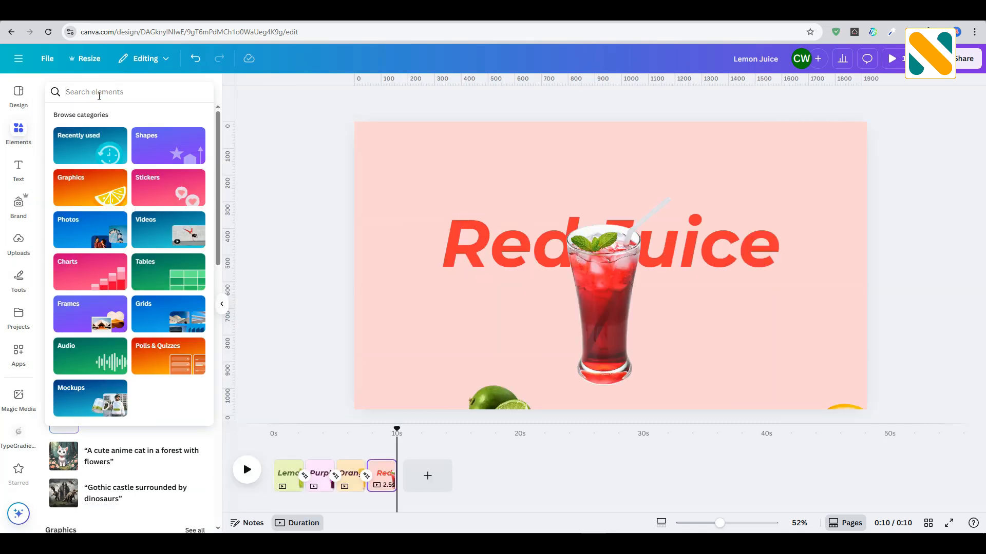
text(whoosh)
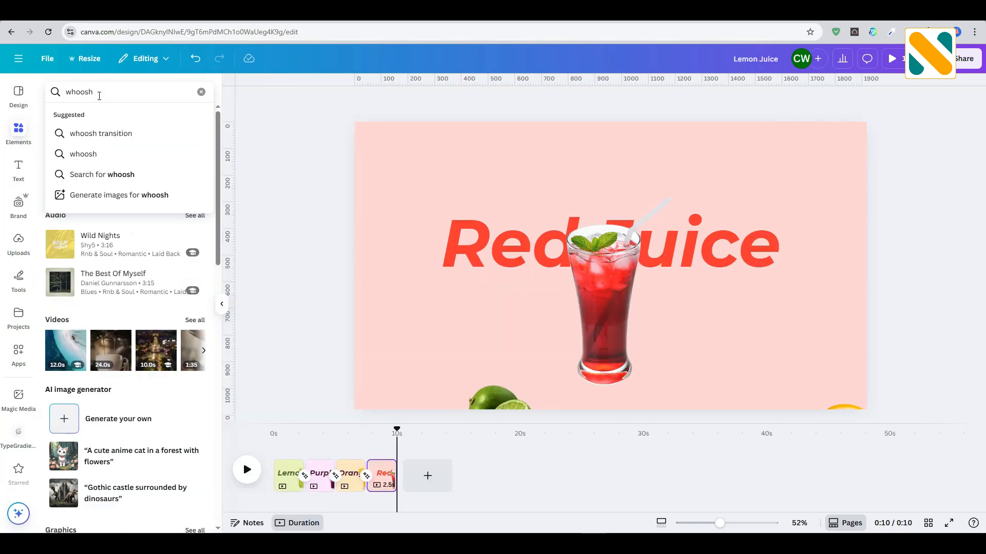
key(Return)
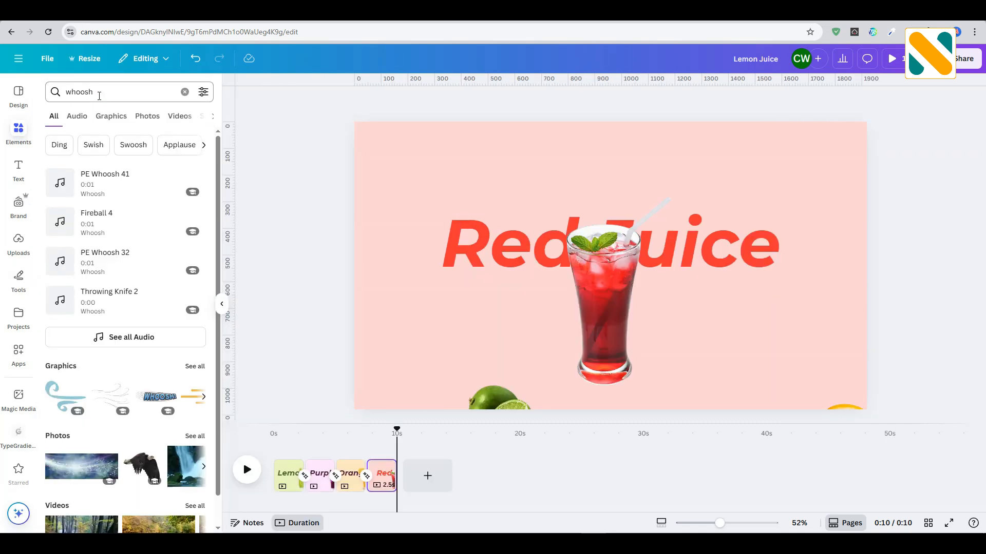
click(84, 118)
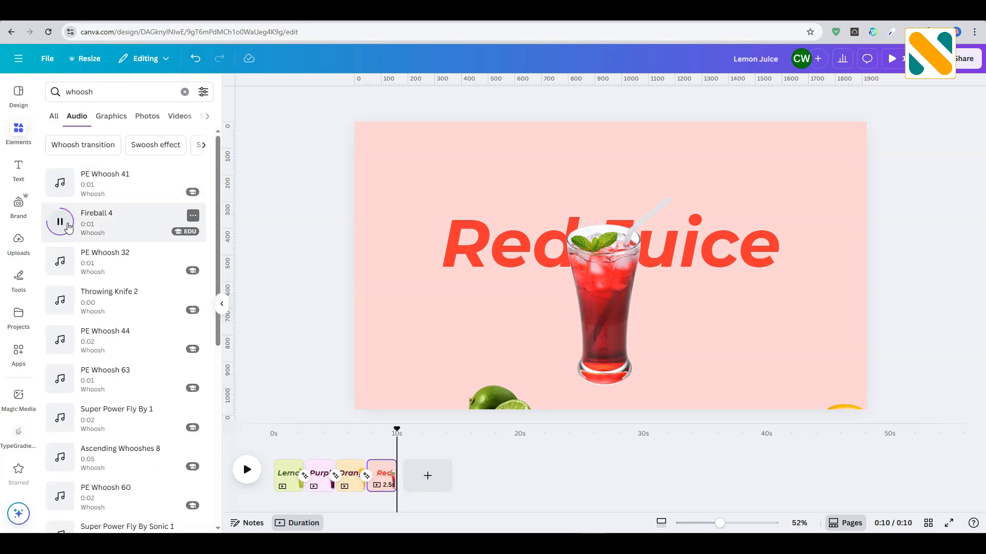
drag(140, 272, 297, 501)
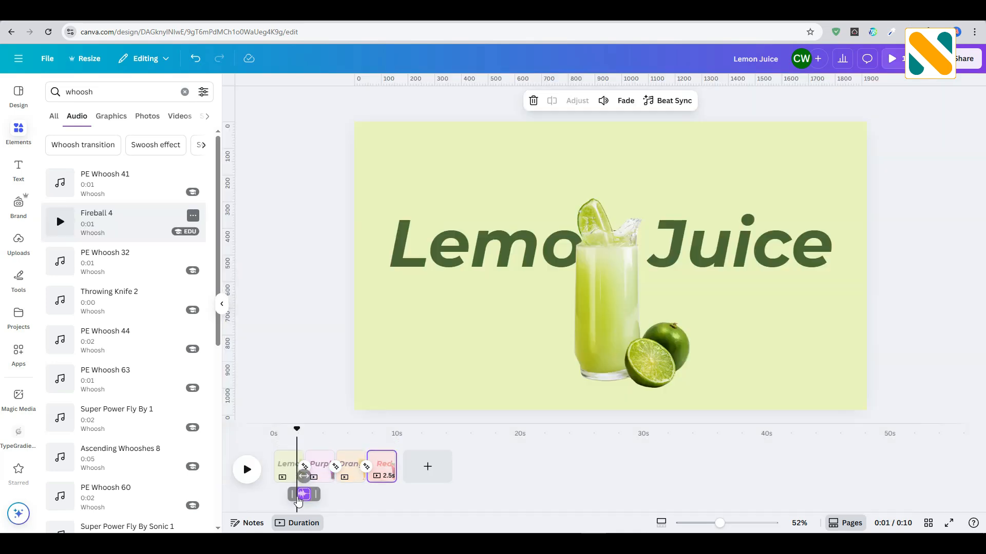
Duplicate the whoosh track twice and place the copies under the second and third page transitions
right_click(306, 500)
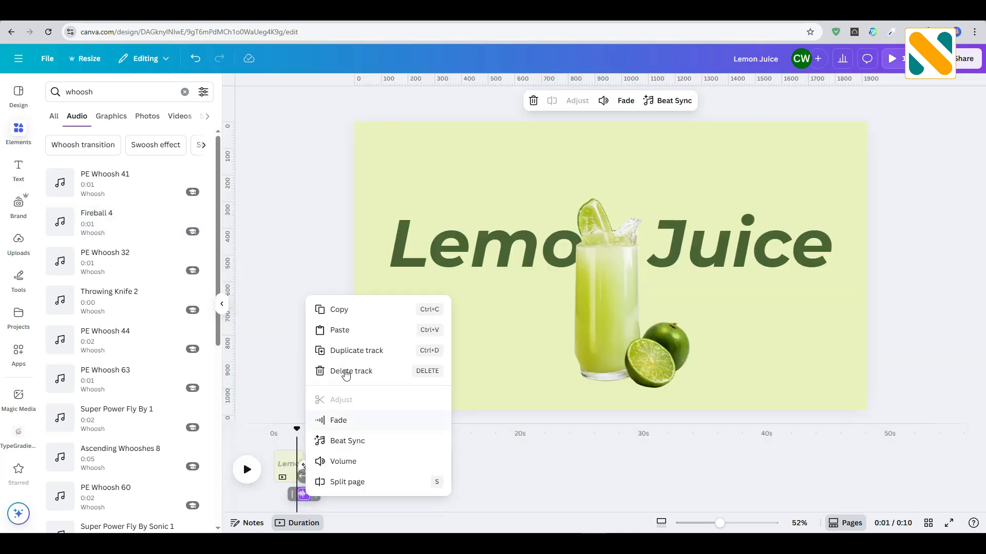
click(347, 350)
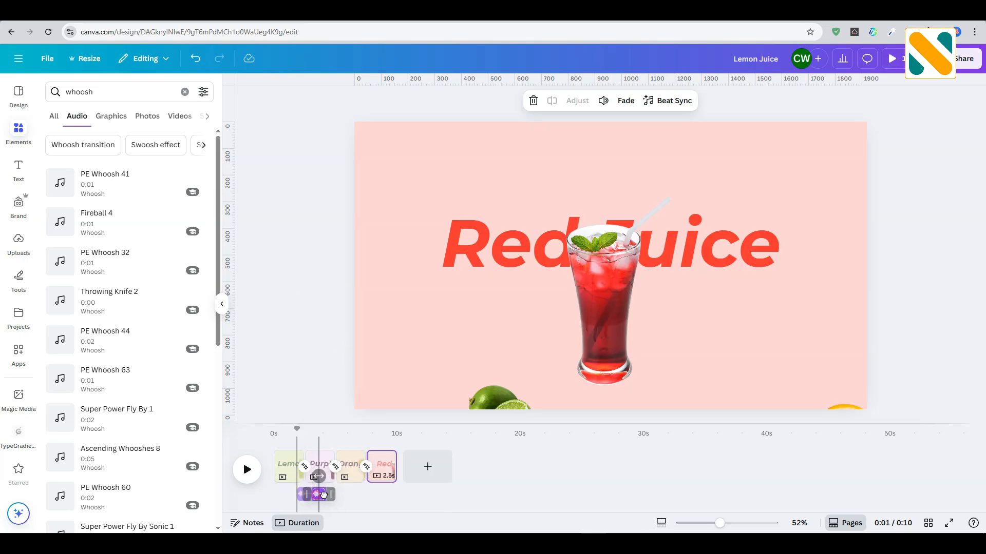
drag(324, 494, 363, 494)
right_click(334, 494)
click(373, 350)
drag(355, 431, 245, 437)
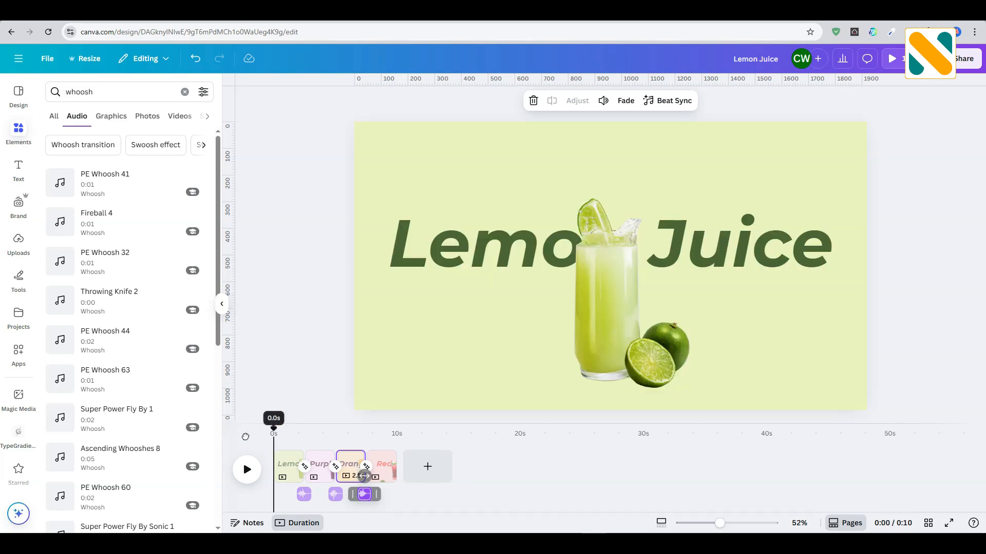
click(506, 479)
click(315, 368)
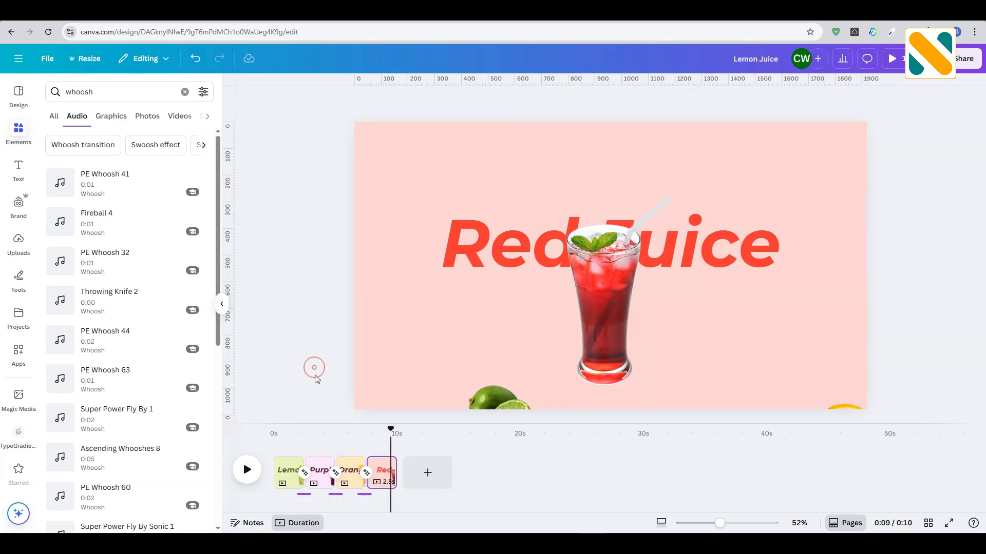
click(364, 494)
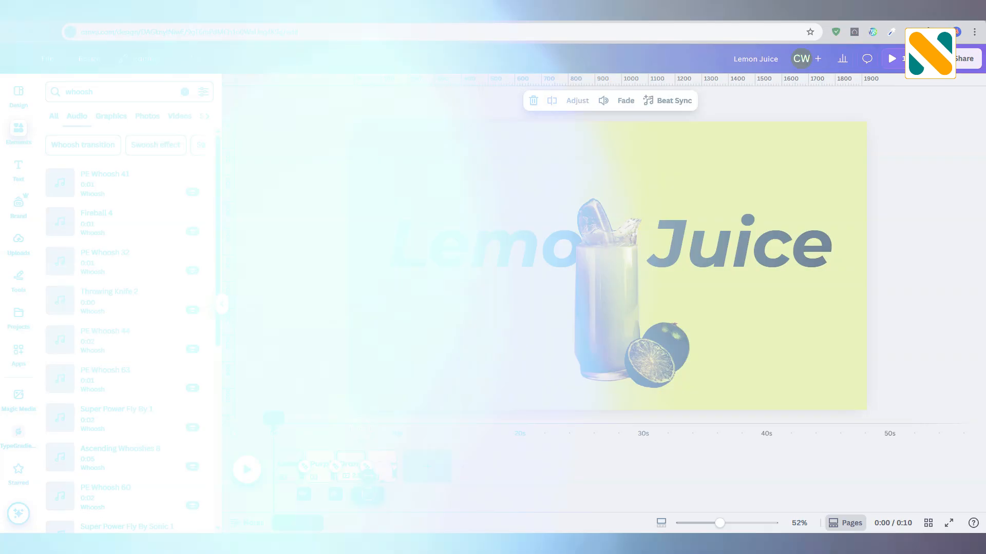